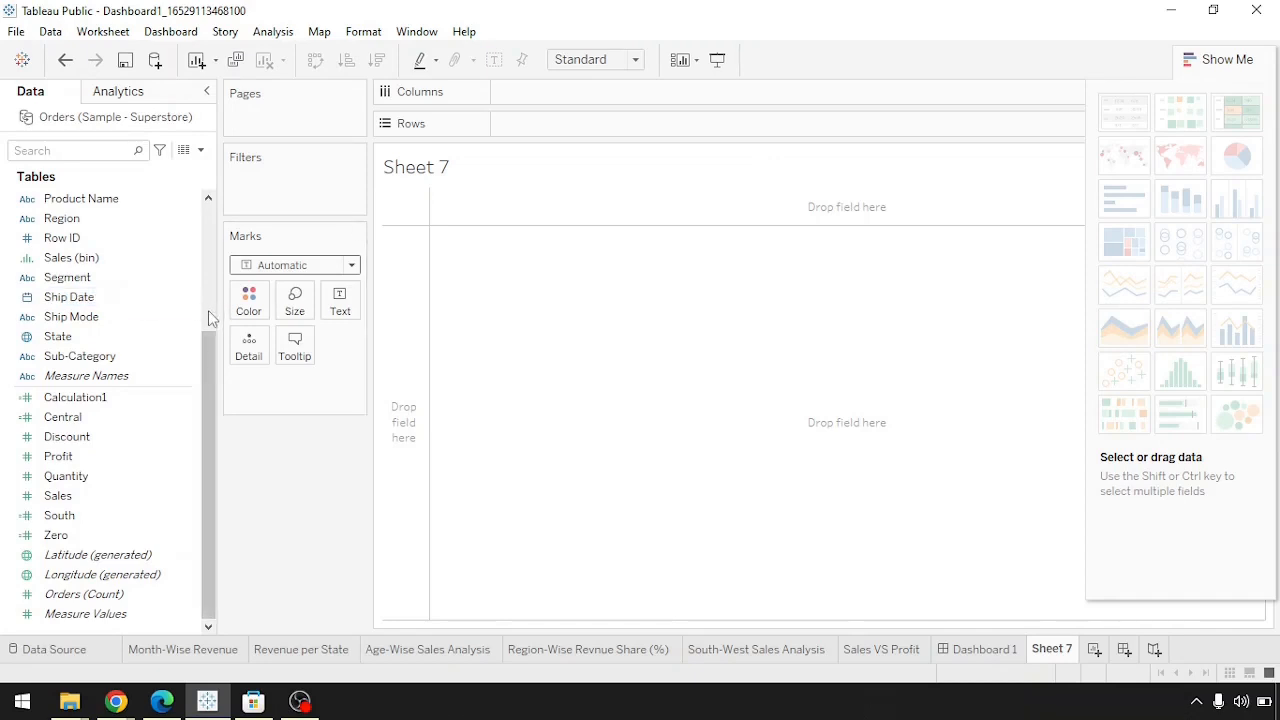
scroll(208, 318, up, 3)
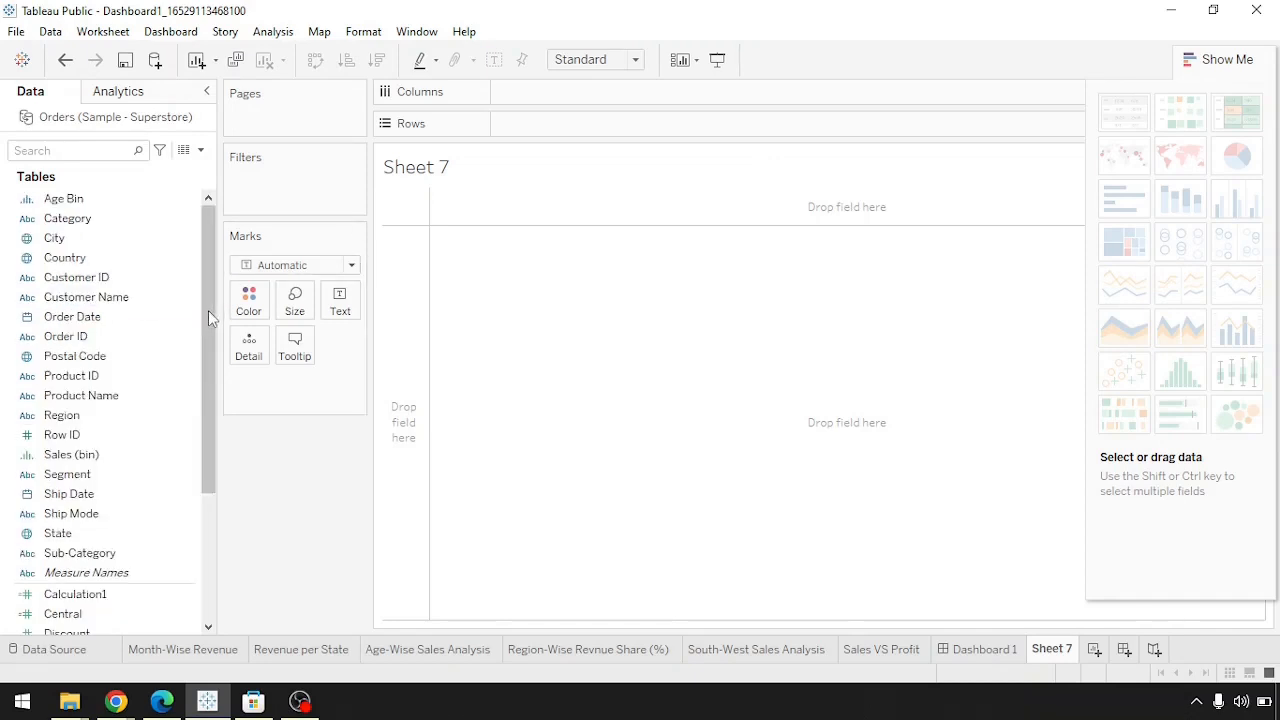
click(100, 416)
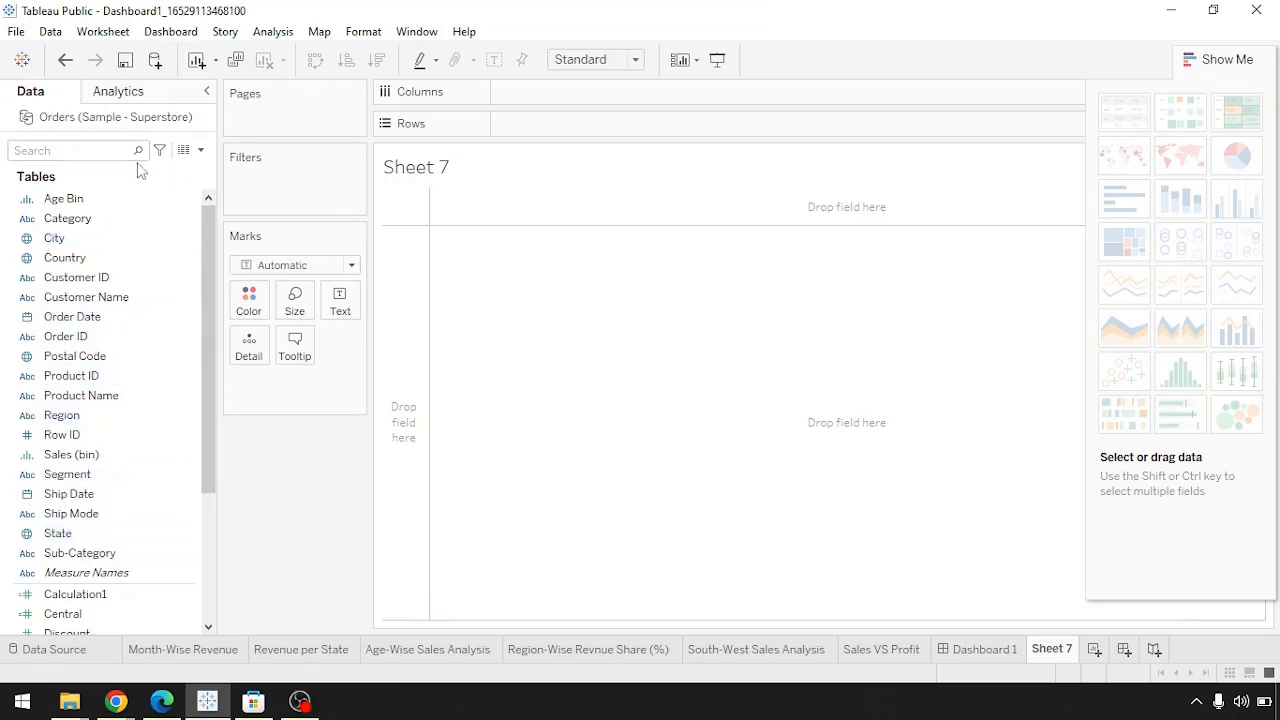
click(124, 477)
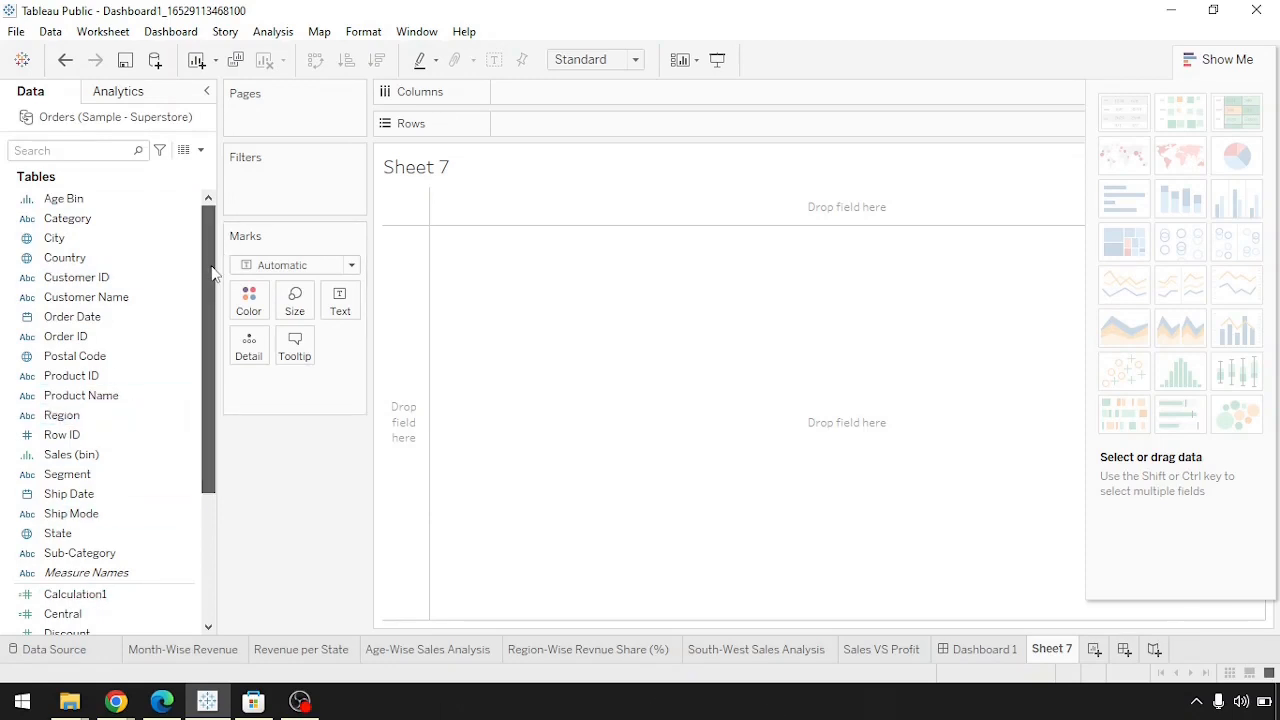
drag(212, 272, 208, 388)
click(60, 456)
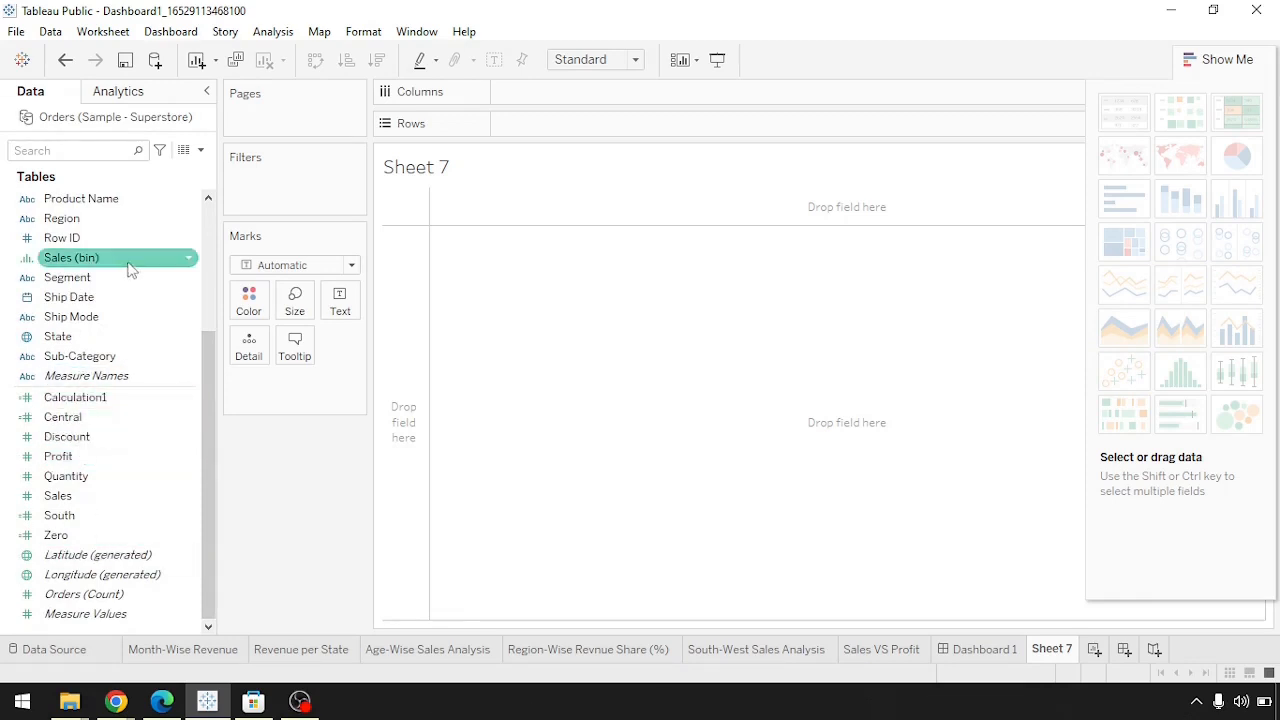
drag(209, 341, 209, 329)
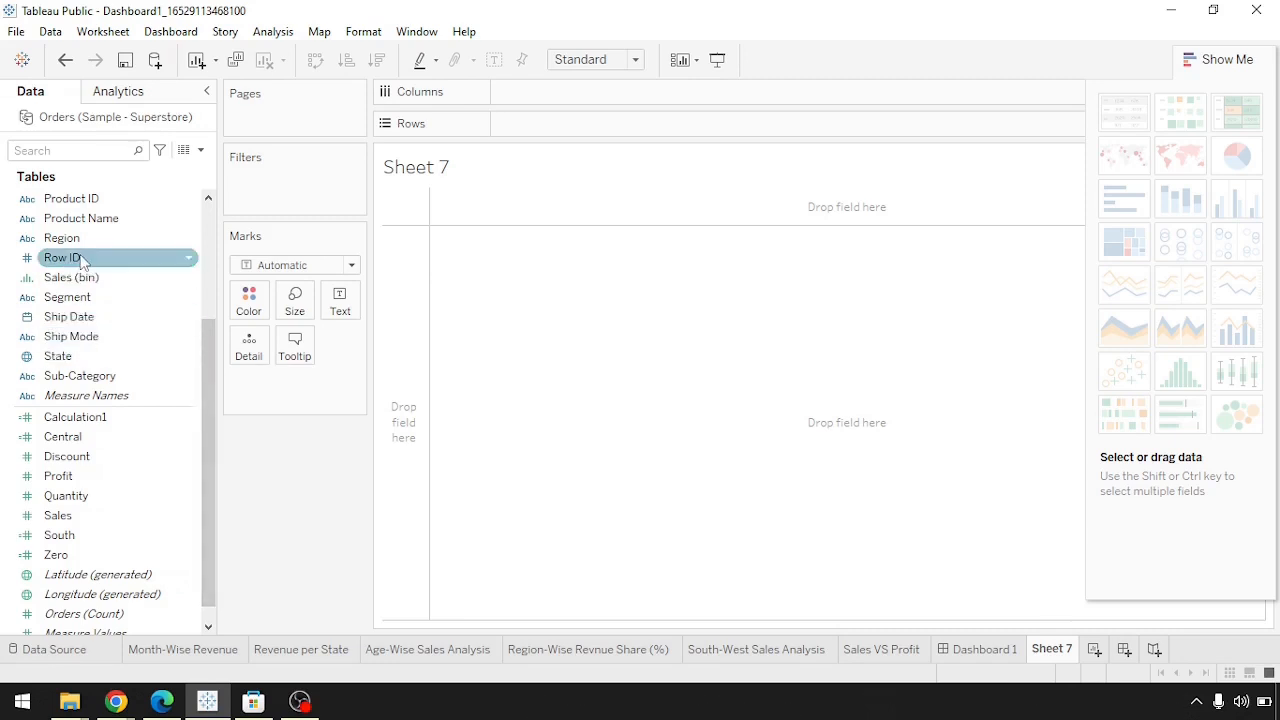
- Build a bar chart with Sub-Category in columns and Sales in rows, sorted descending by sales
click(88, 380)
ctrl+click(76, 515)
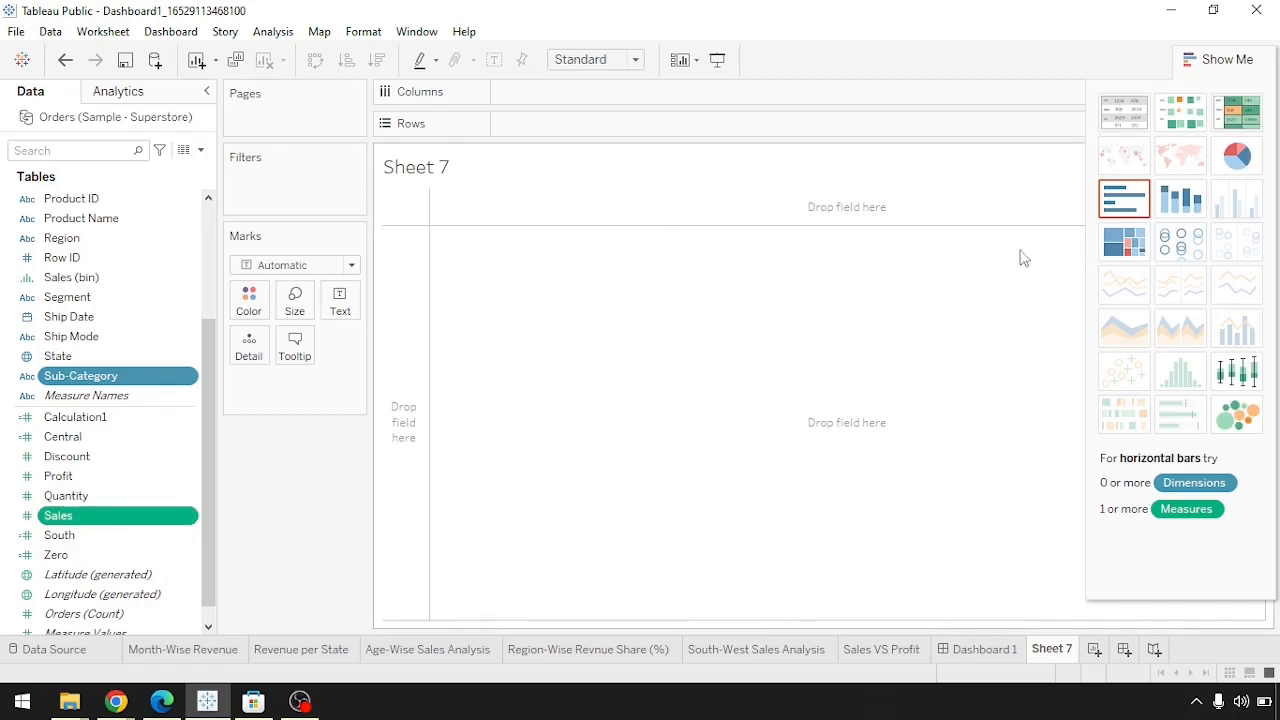
click(105, 375)
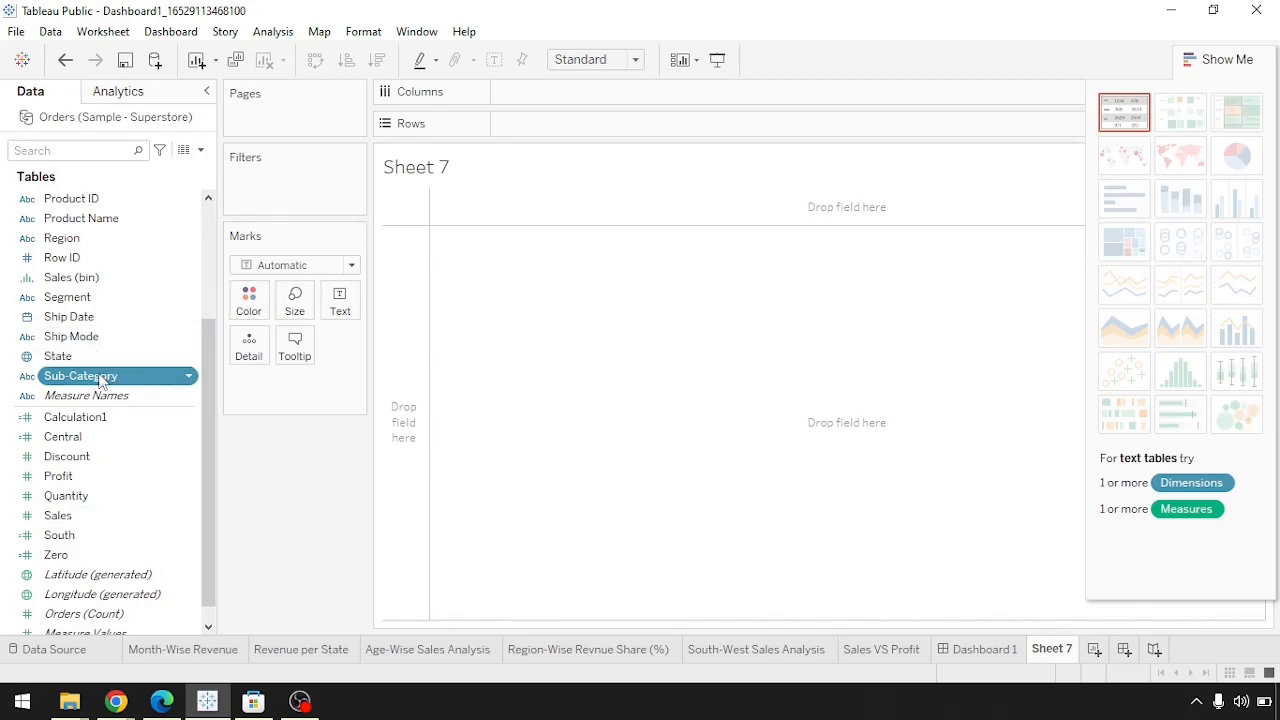
drag(105, 375, 594, 92)
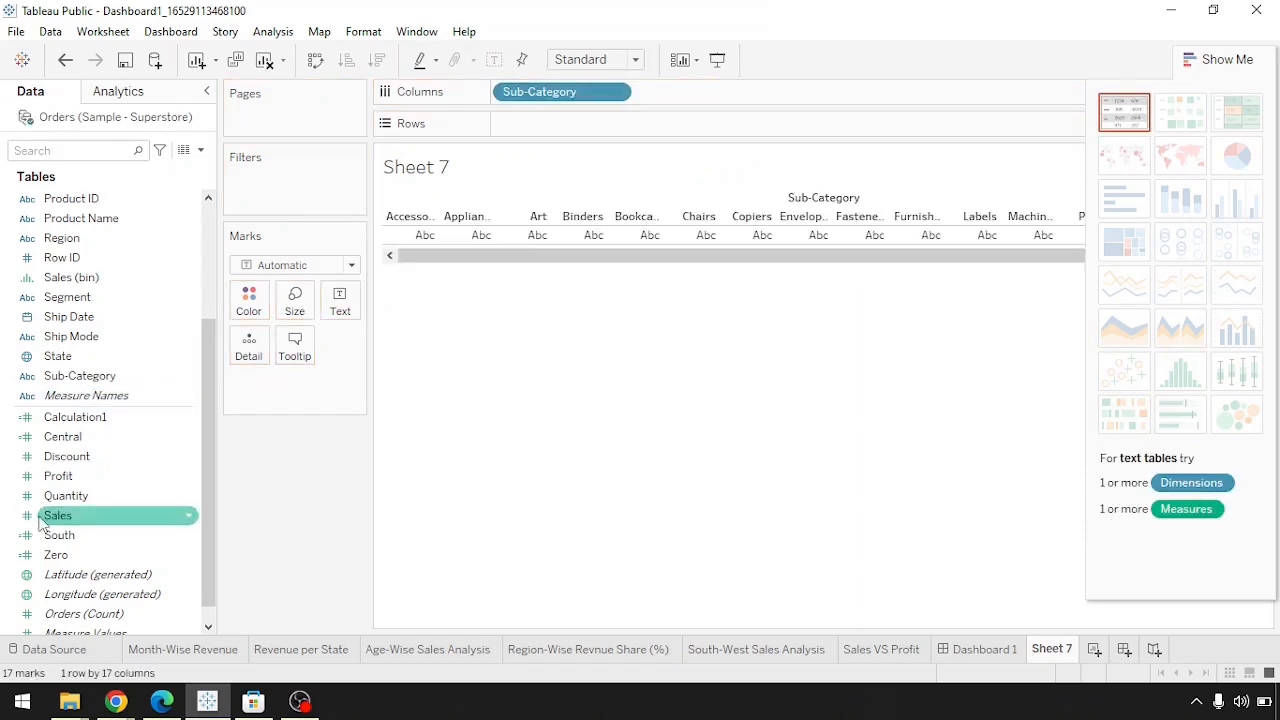
drag(90, 525, 559, 124)
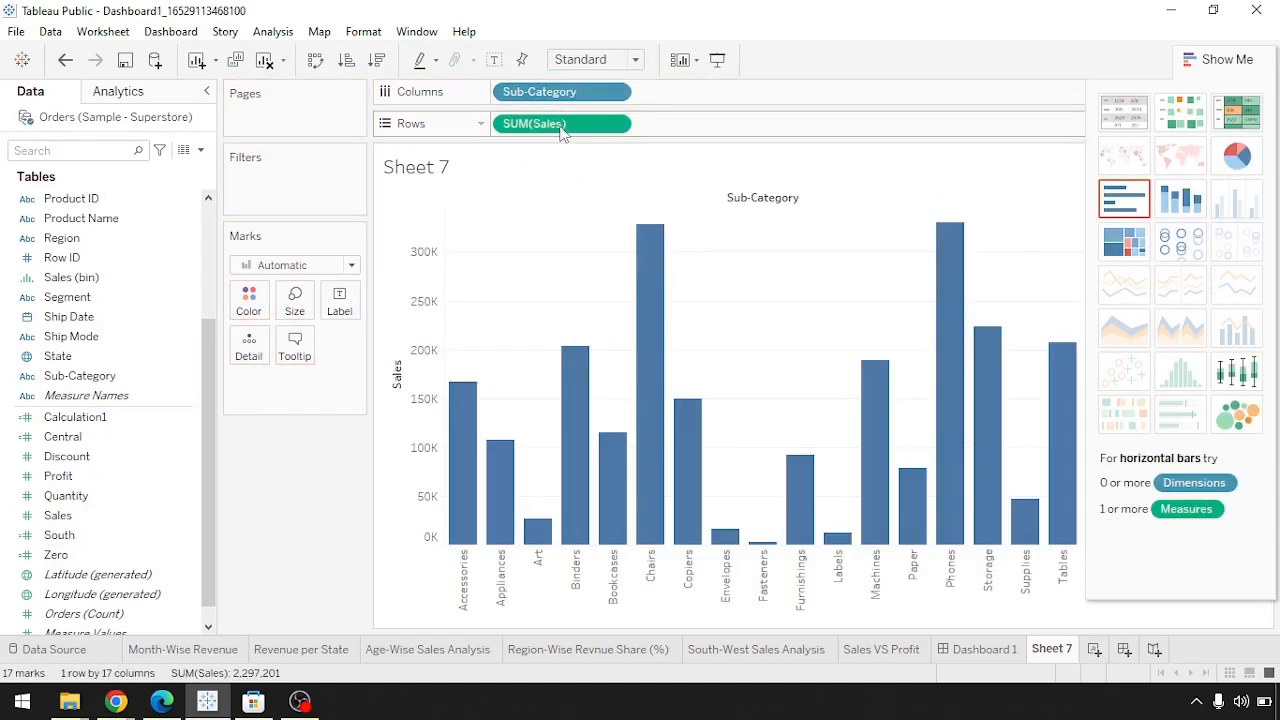
click(376, 60)
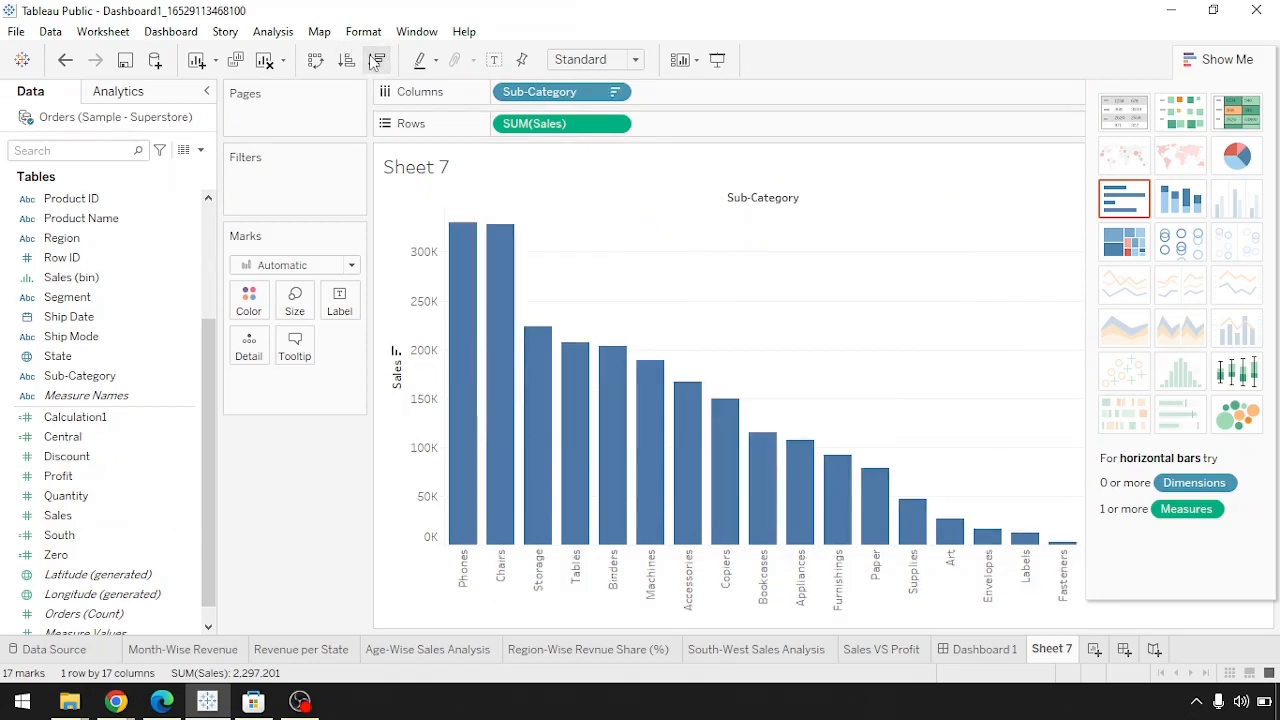
- Change the sorted chart's mark type to Line and inspect the Fasteners and Storage points
click(357, 264)
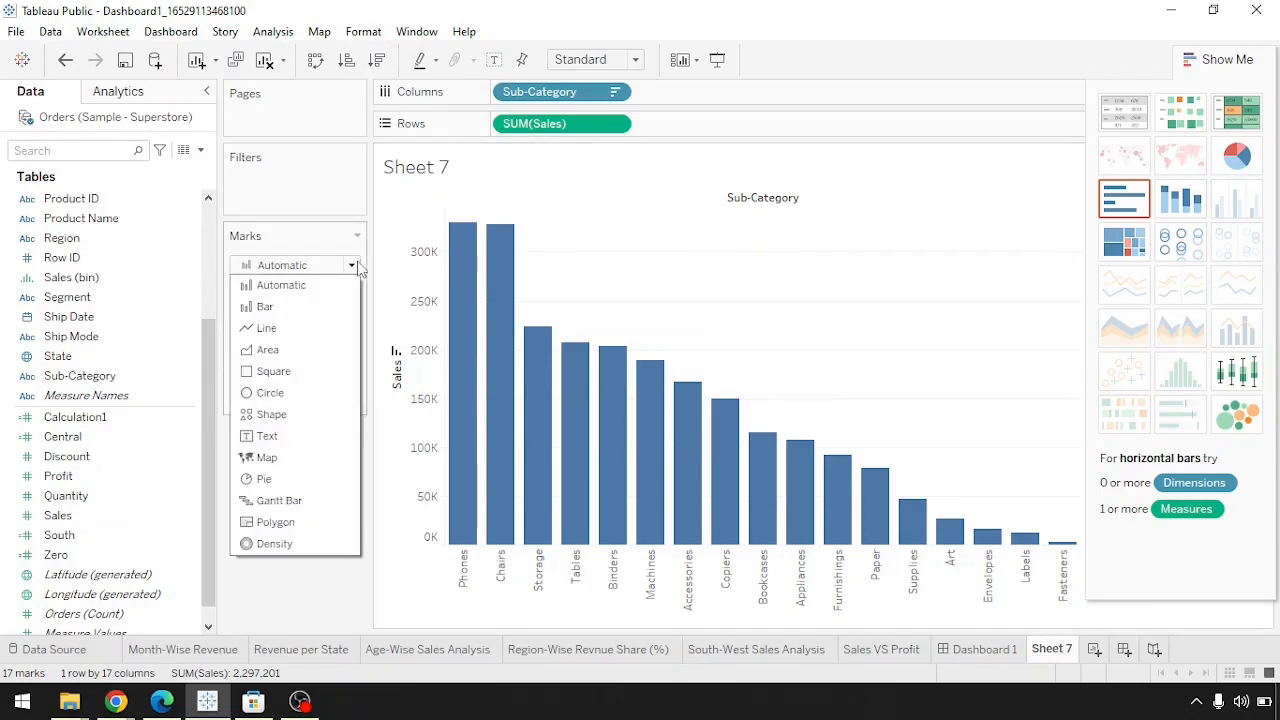
click(281, 328)
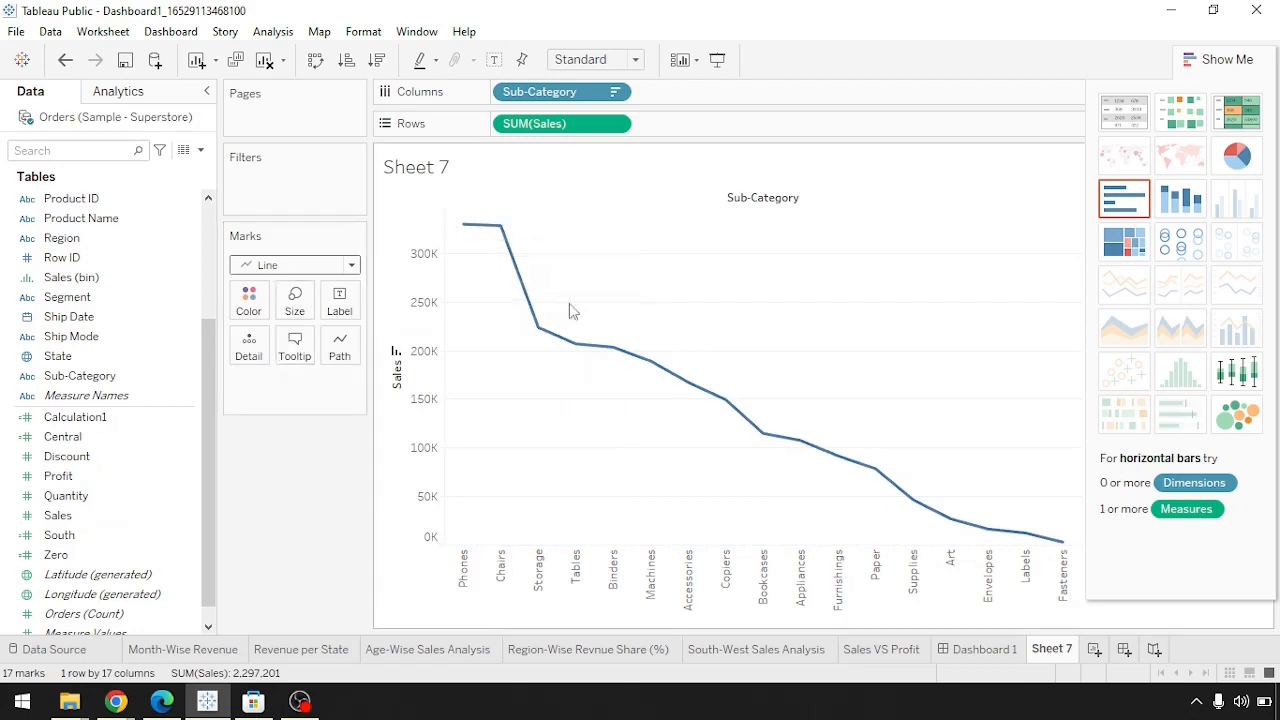
mouse_move(1063, 541)
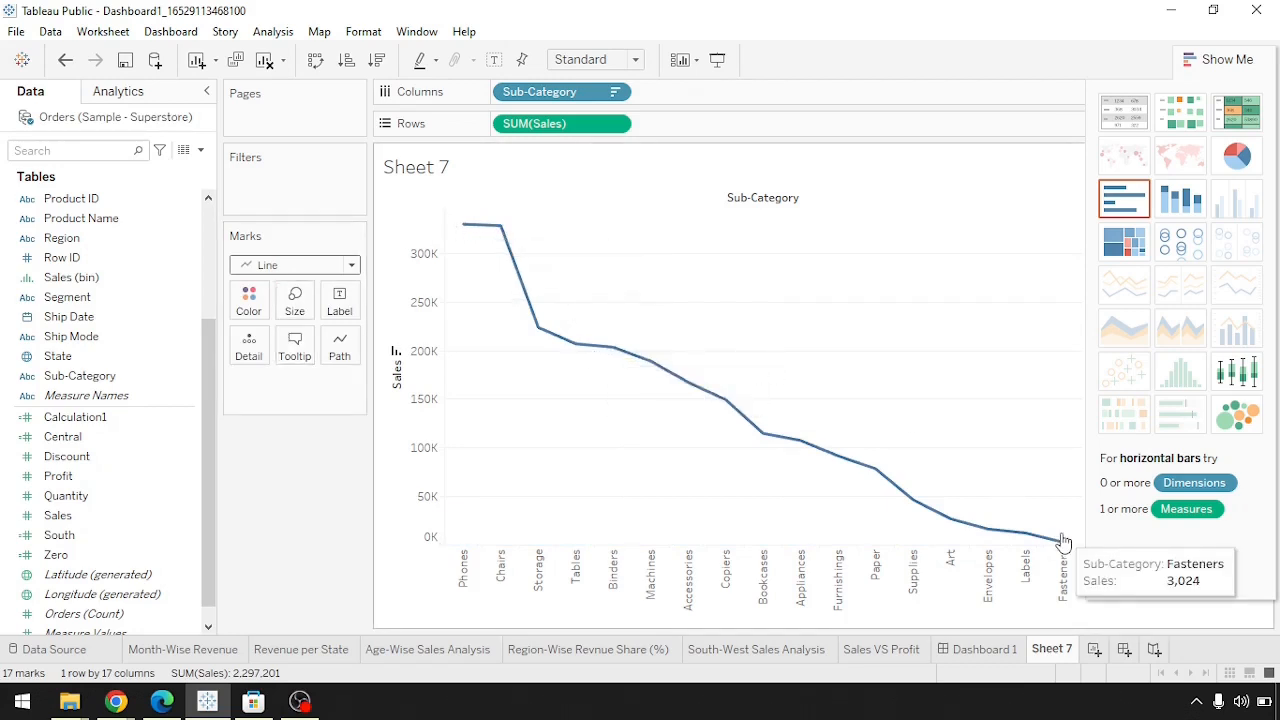
mouse_move(531, 311)
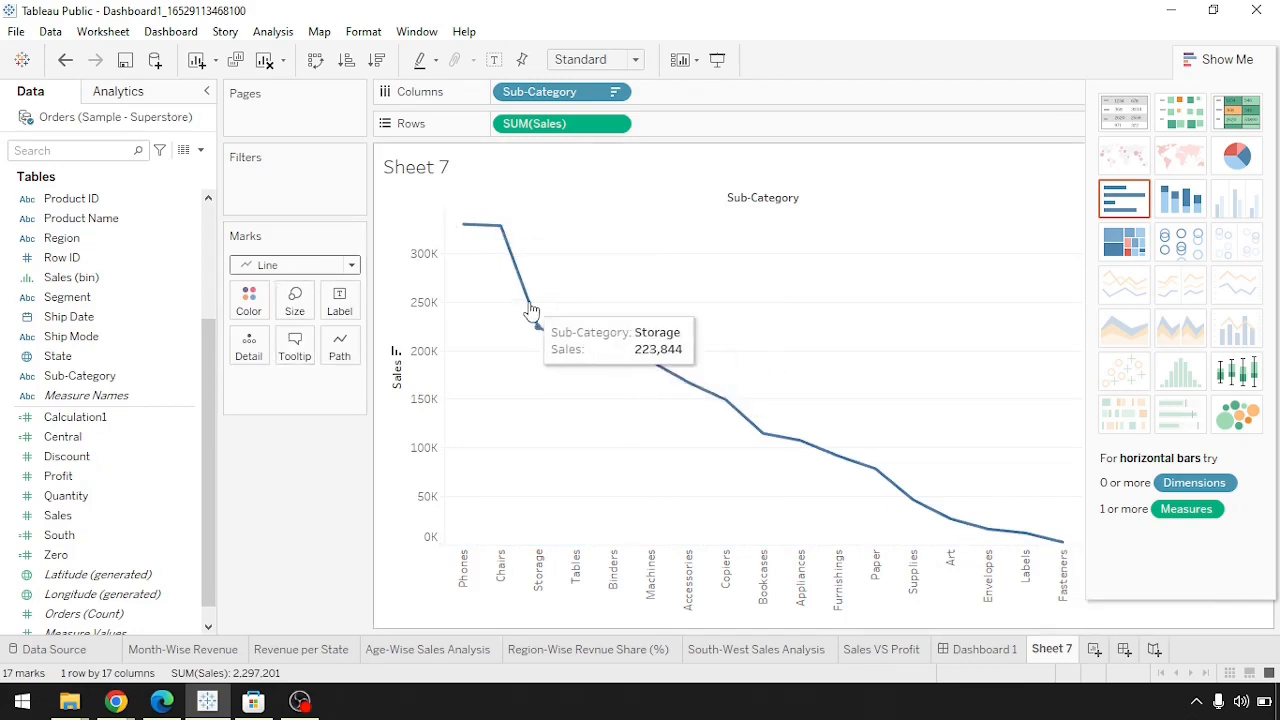
- Switch the mark type back to Bar and label each bar with its Sales value
click(351, 265)
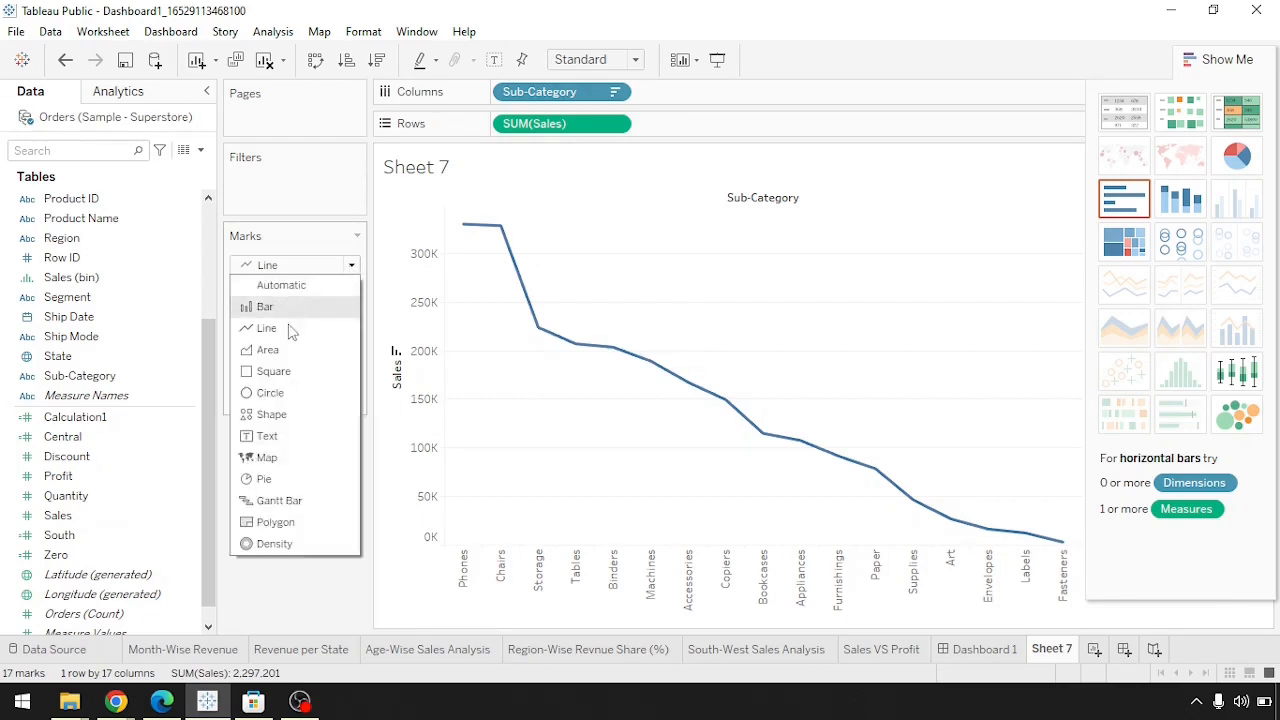
click(268, 306)
mouse_move(467, 250)
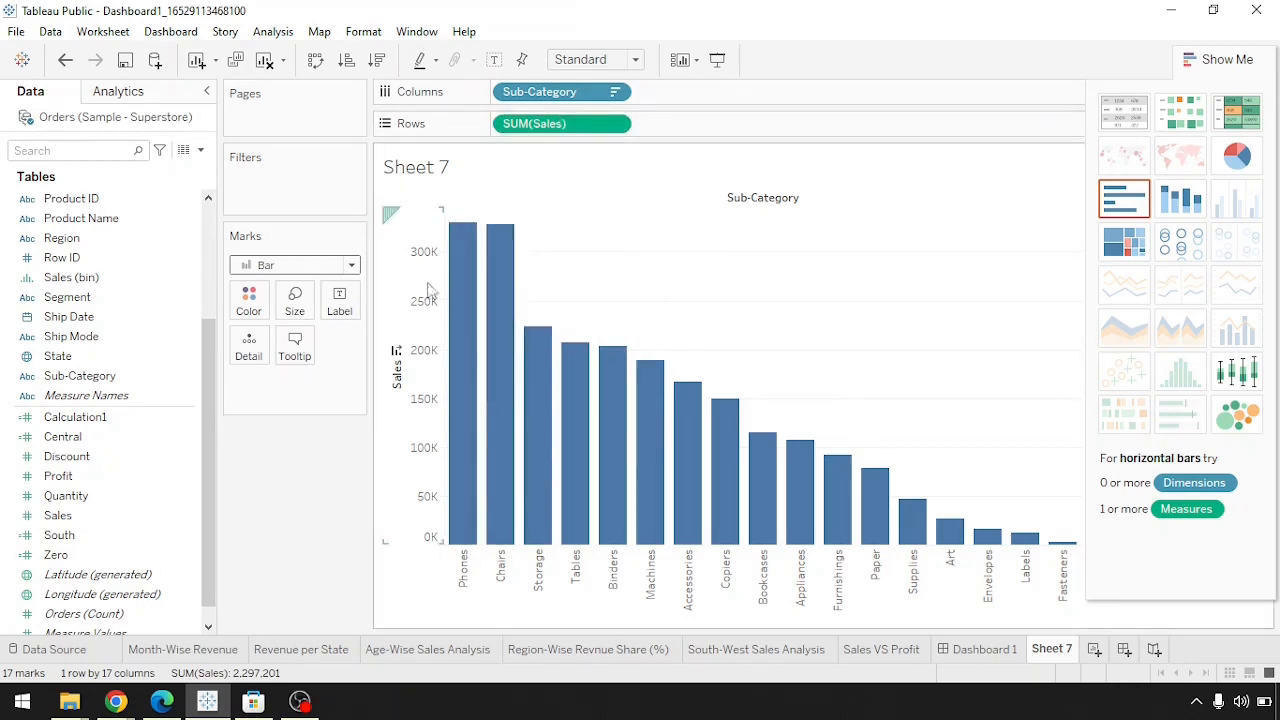
drag(60, 516, 340, 297)
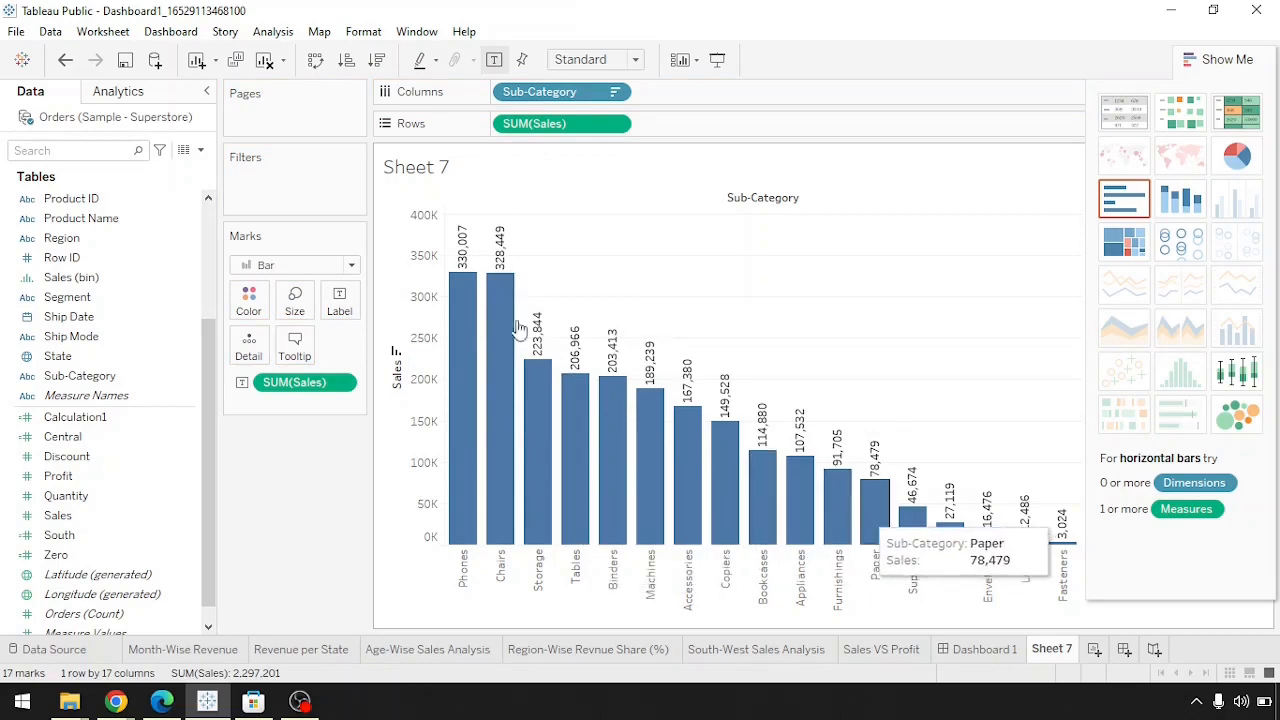
- Display the labelled Sub-Category sales as a line instead of bars
click(350, 266)
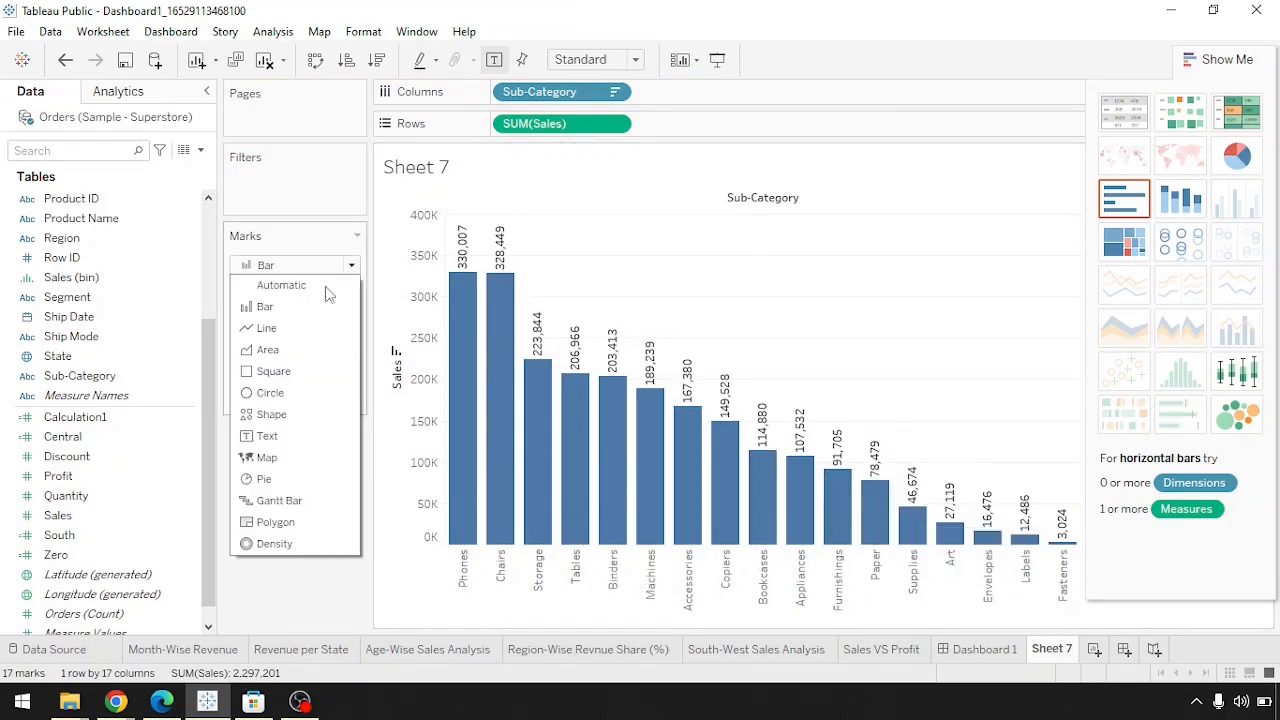
click(290, 328)
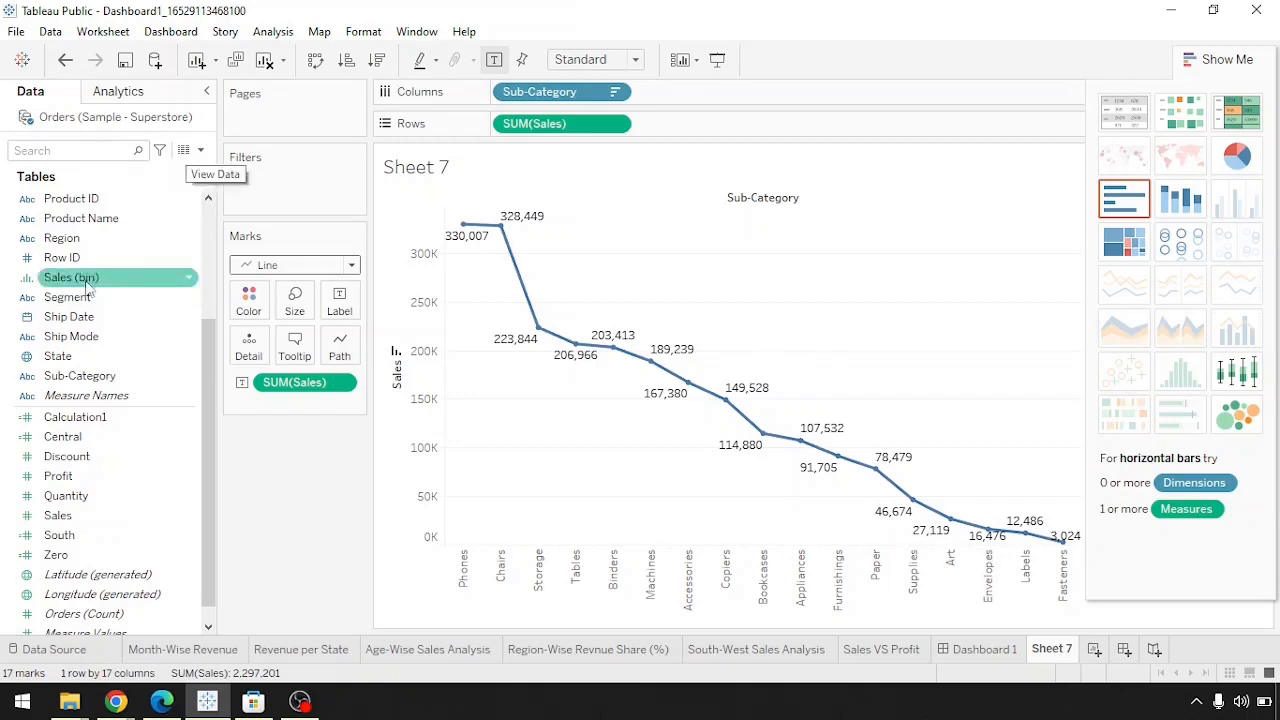
click(70, 322)
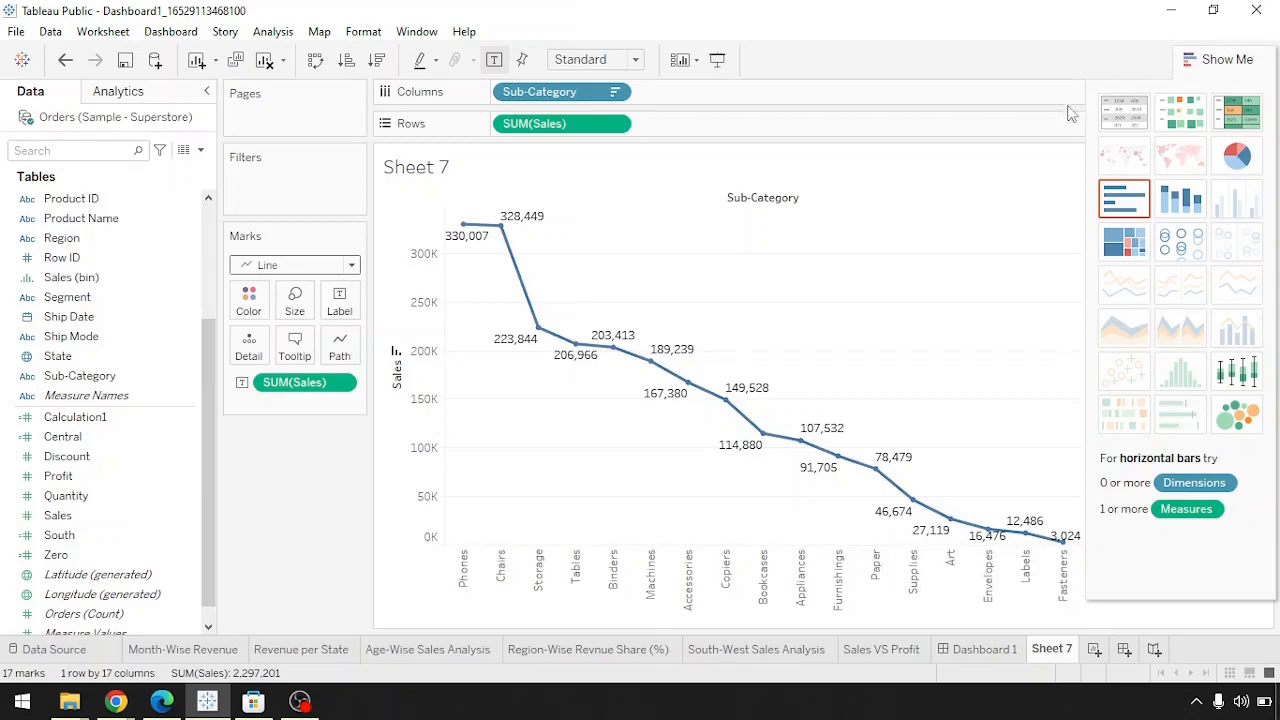
- Clear the worksheet and plot Sales in rows against the year of Ship Date in columns
click(265, 61)
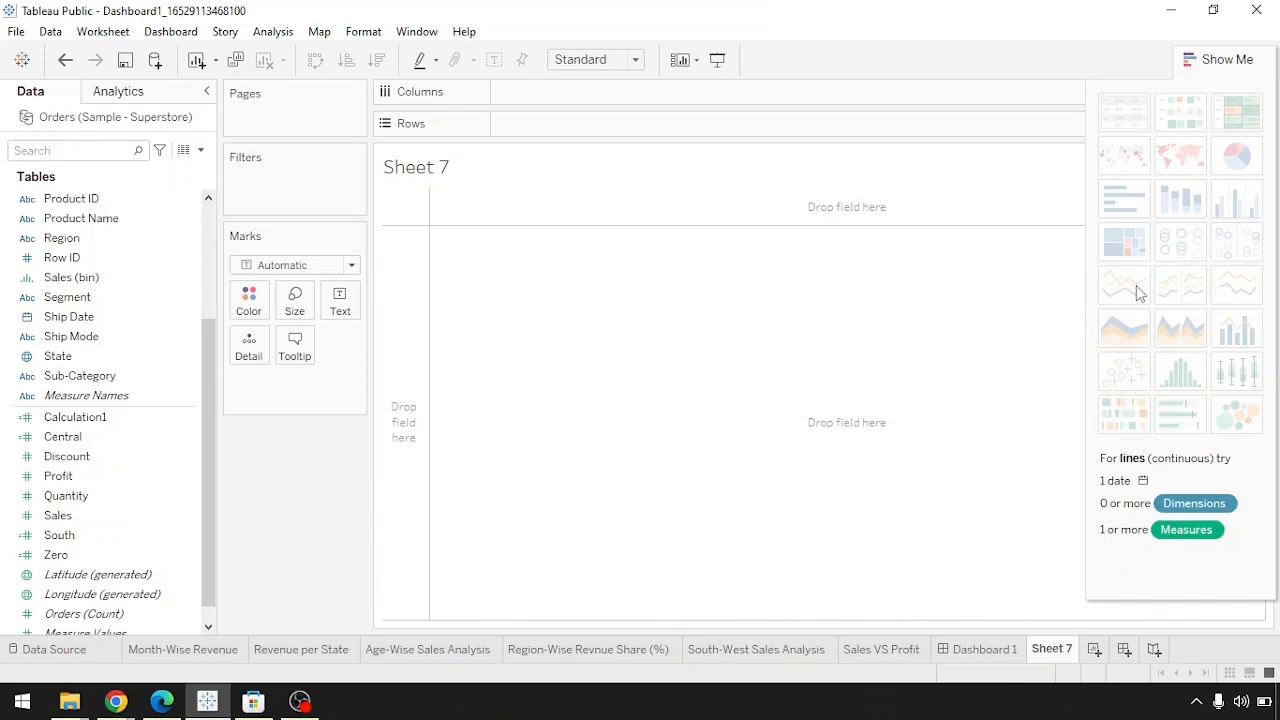
click(136, 317)
drag(137, 317, 591, 98)
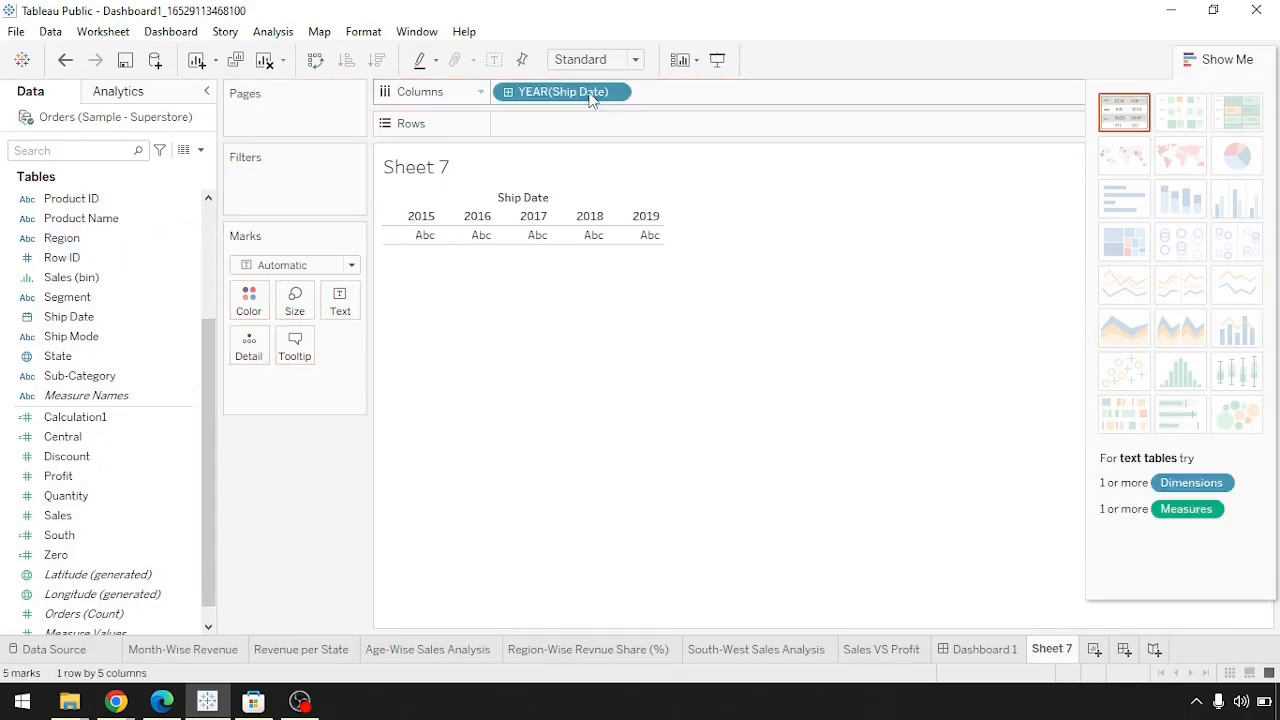
click(66, 518)
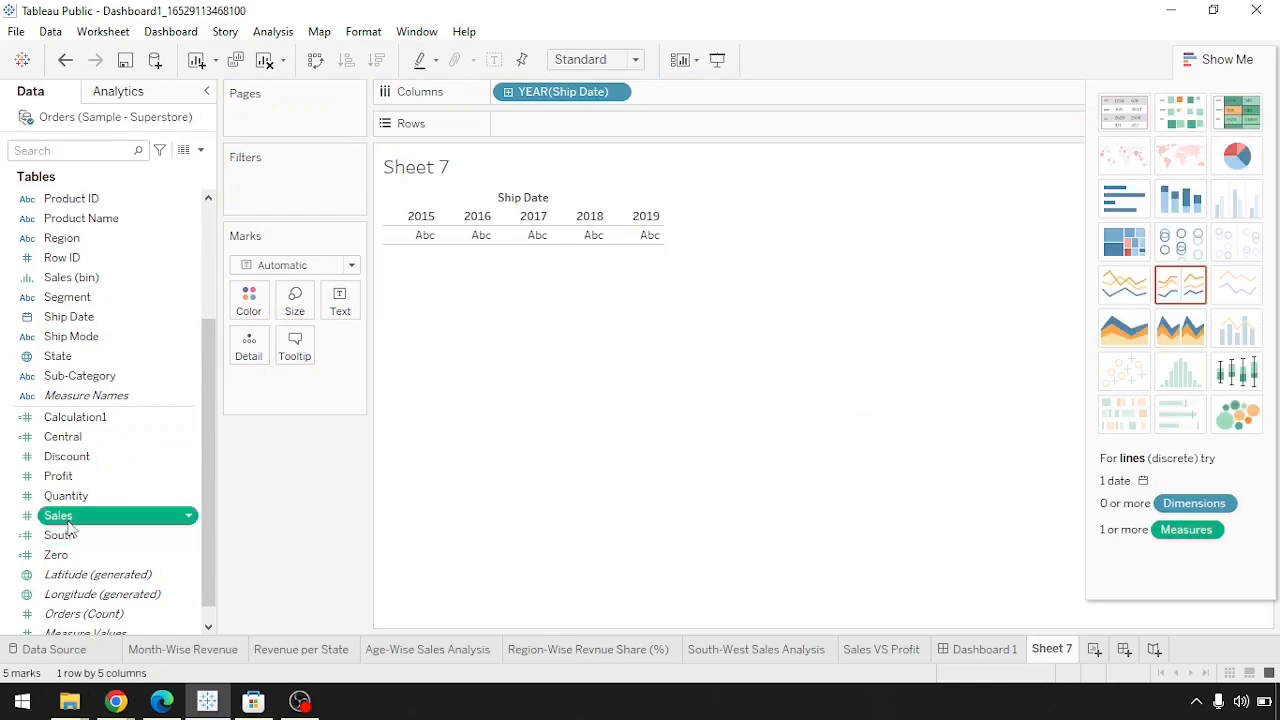
drag(70, 528, 554, 121)
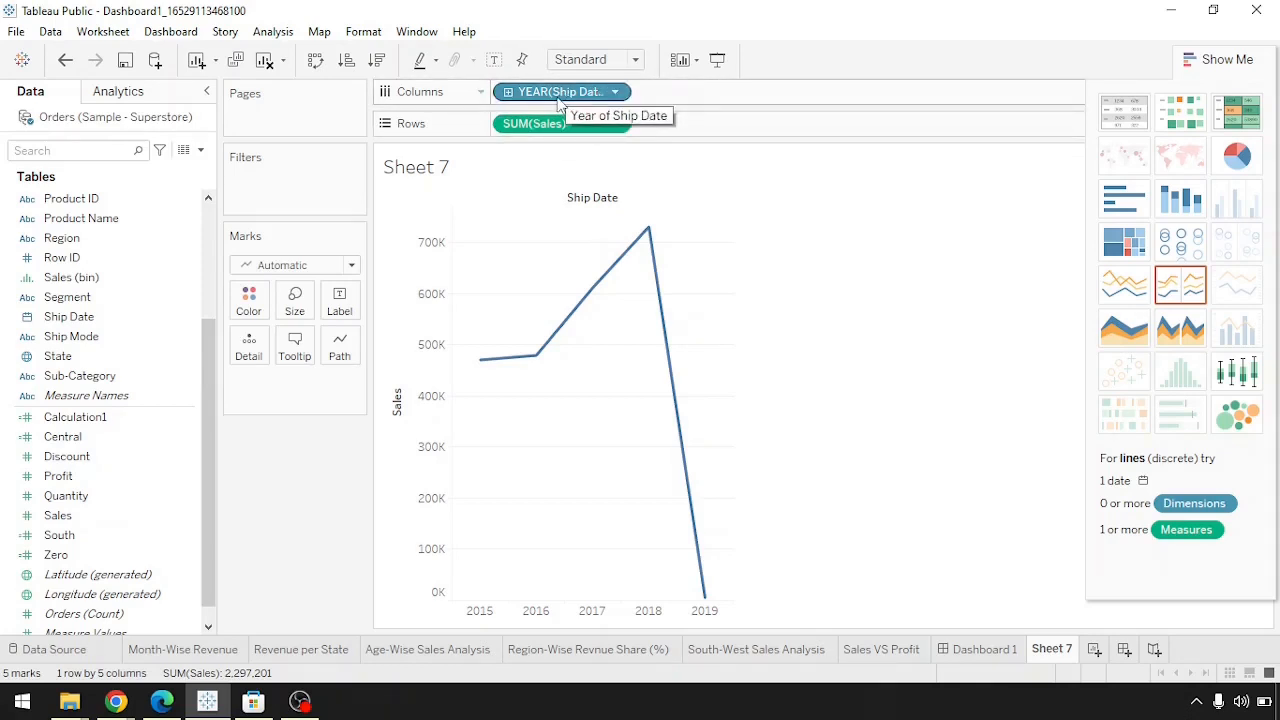
click(211, 257)
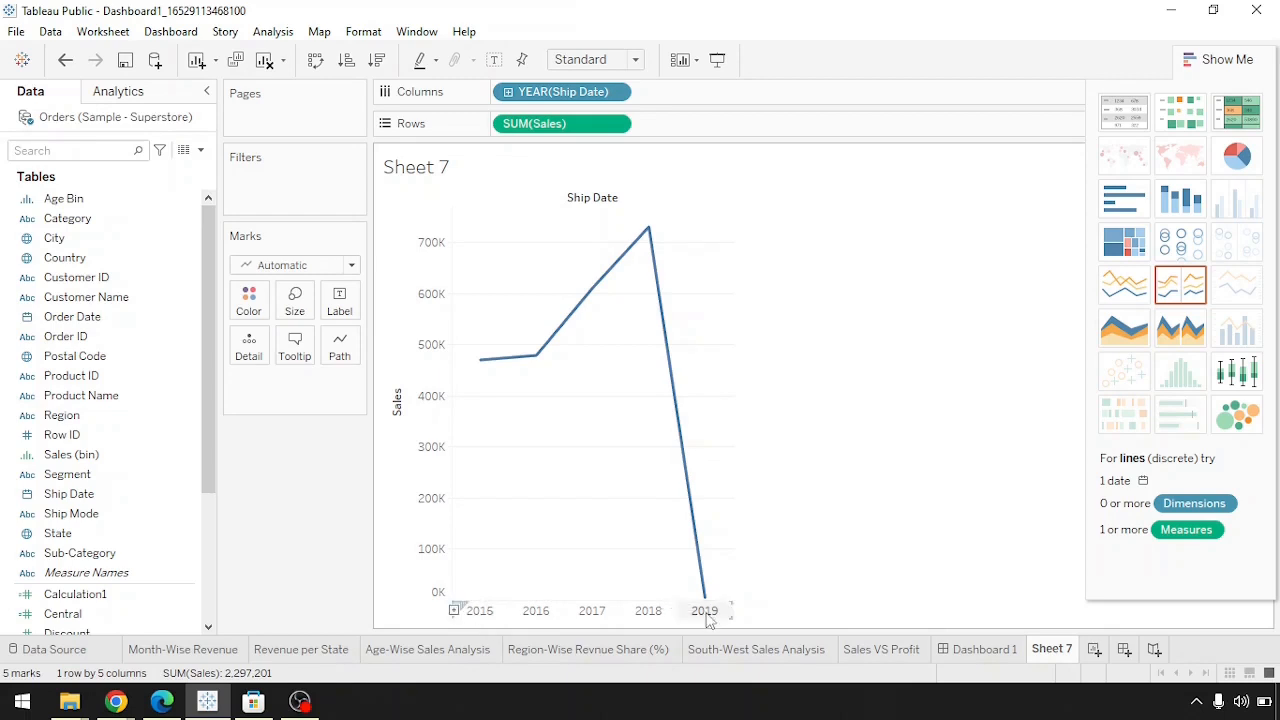
- Drill Ship Date down to quarters and inspect the sales at 2015 Q4 and 2016 Q1
click(508, 92)
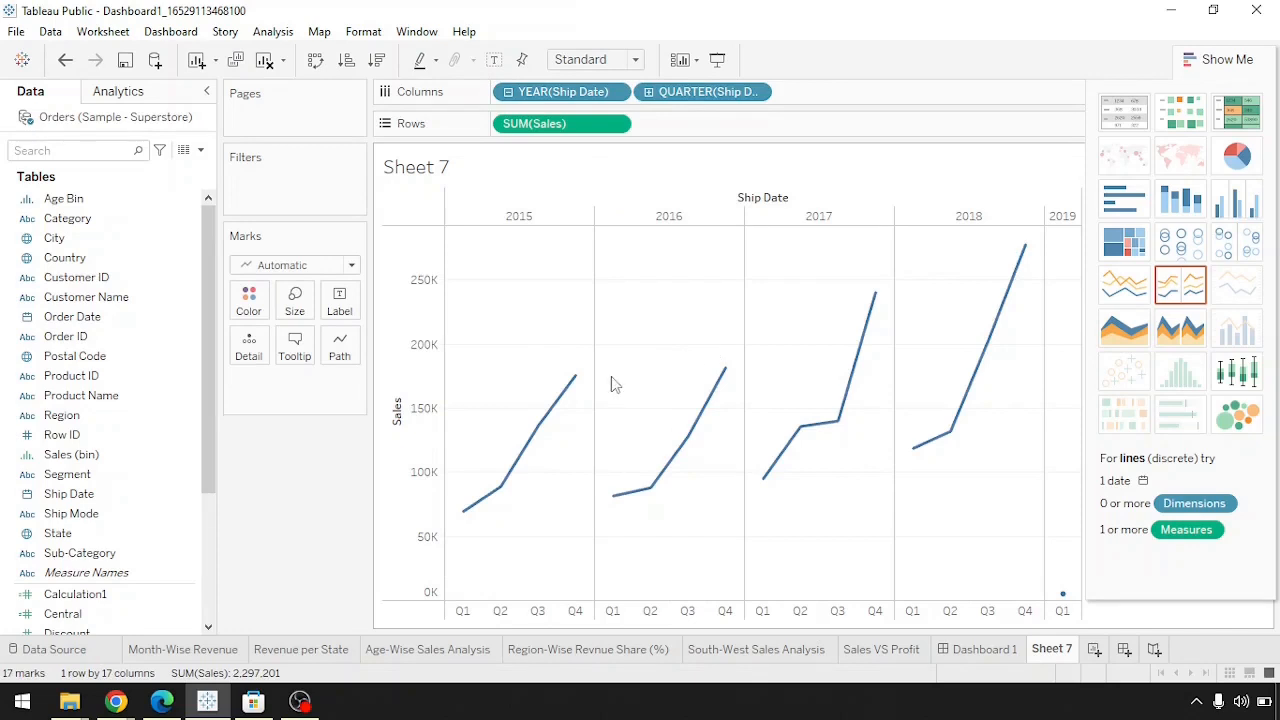
mouse_move(575, 380)
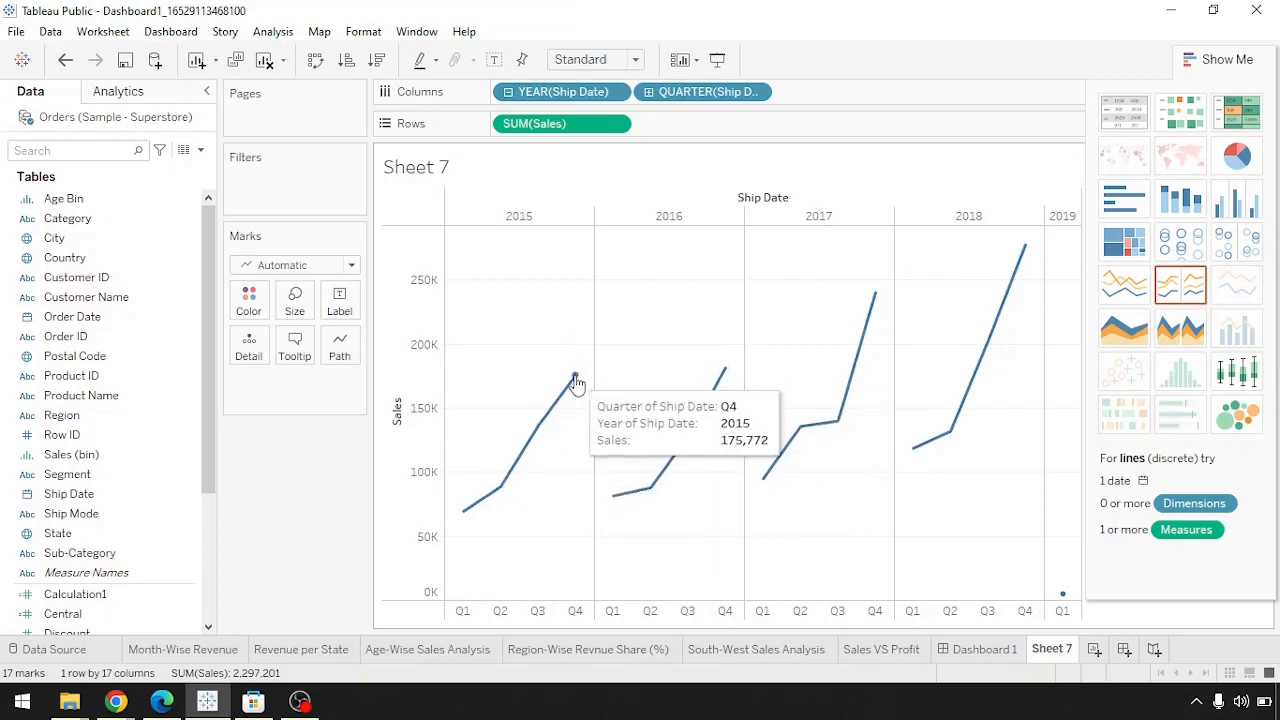
mouse_move(614, 500)
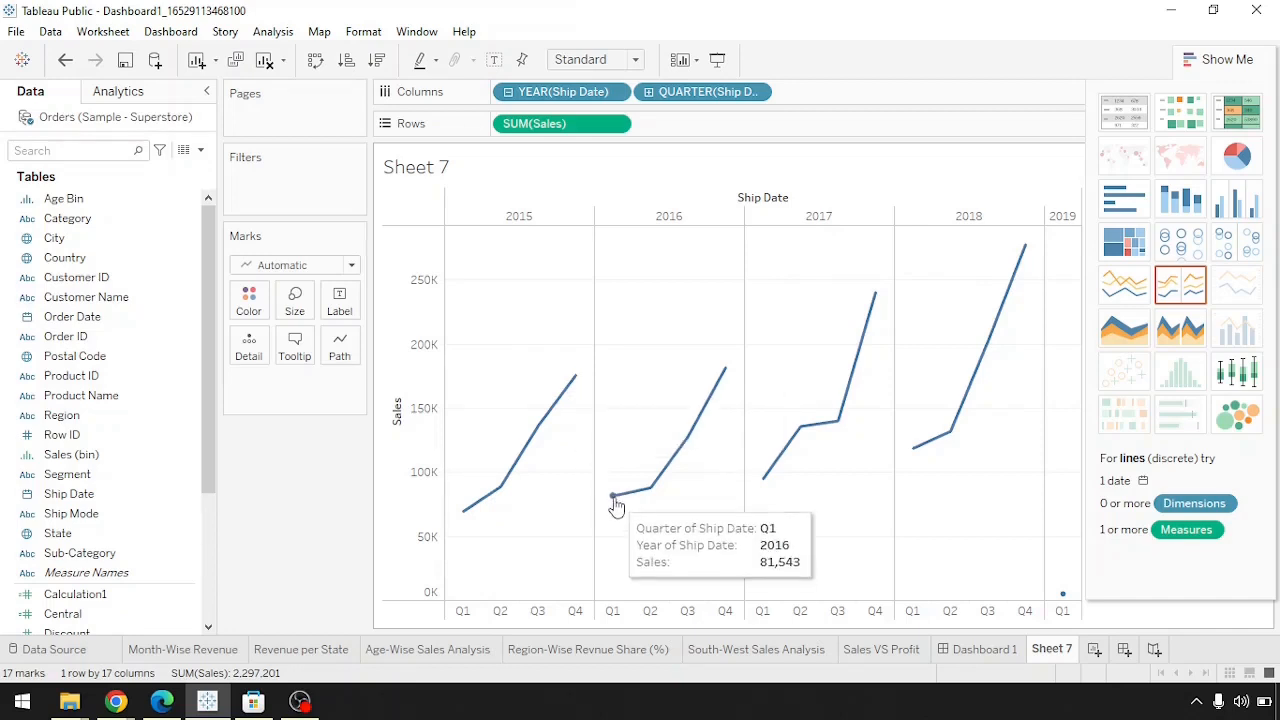
- Drill Ship Date down to months with the chart suggestions hidden, and remove the quarter level from the columns
click(648, 92)
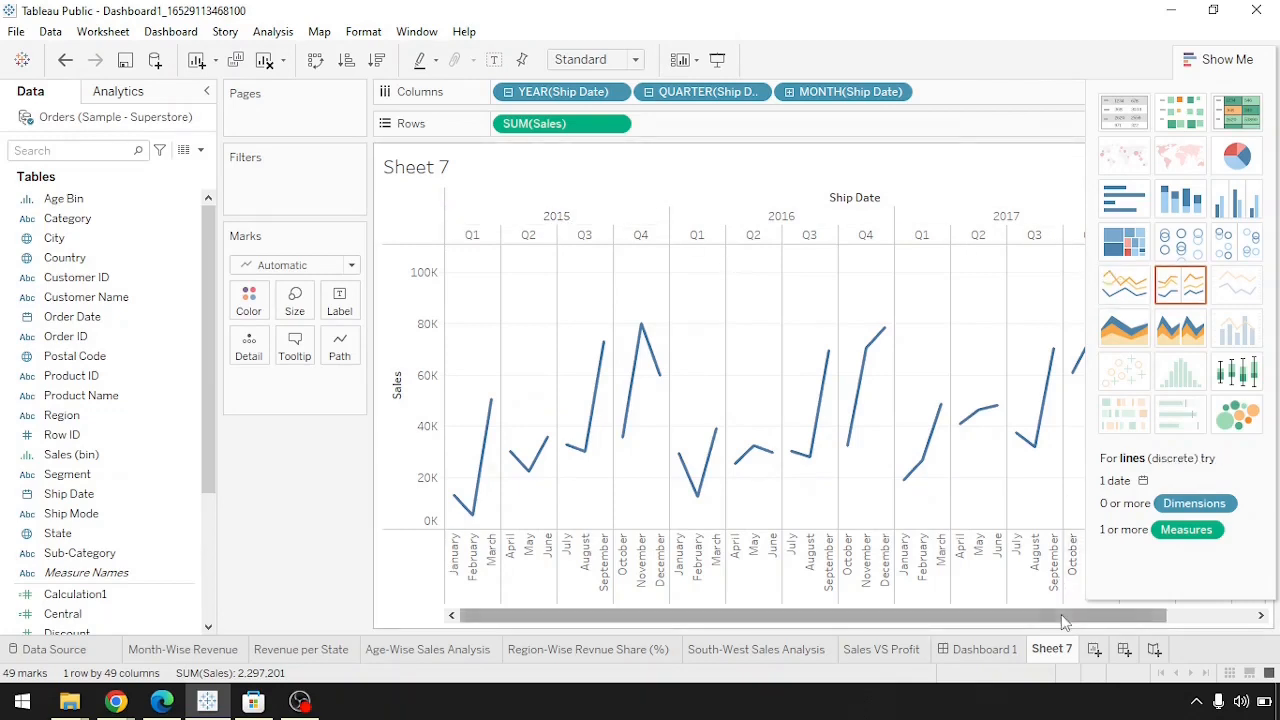
click(1222, 59)
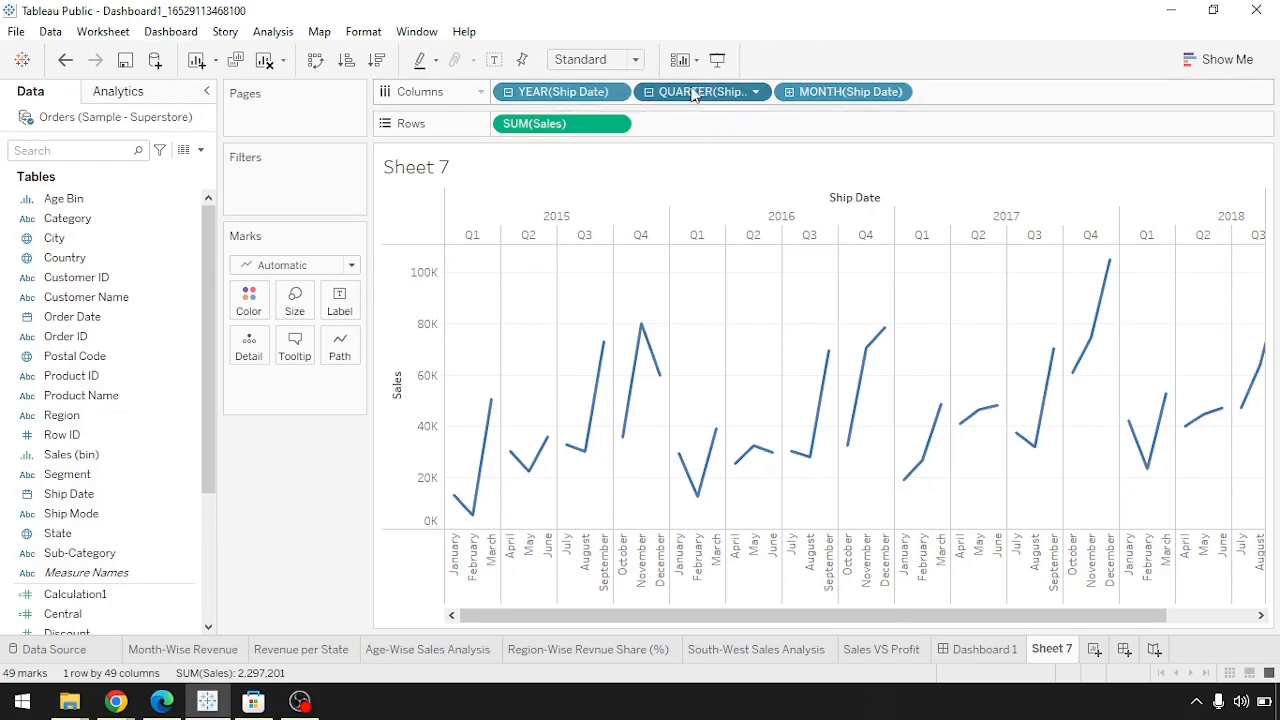
drag(693, 93, 310, 466)
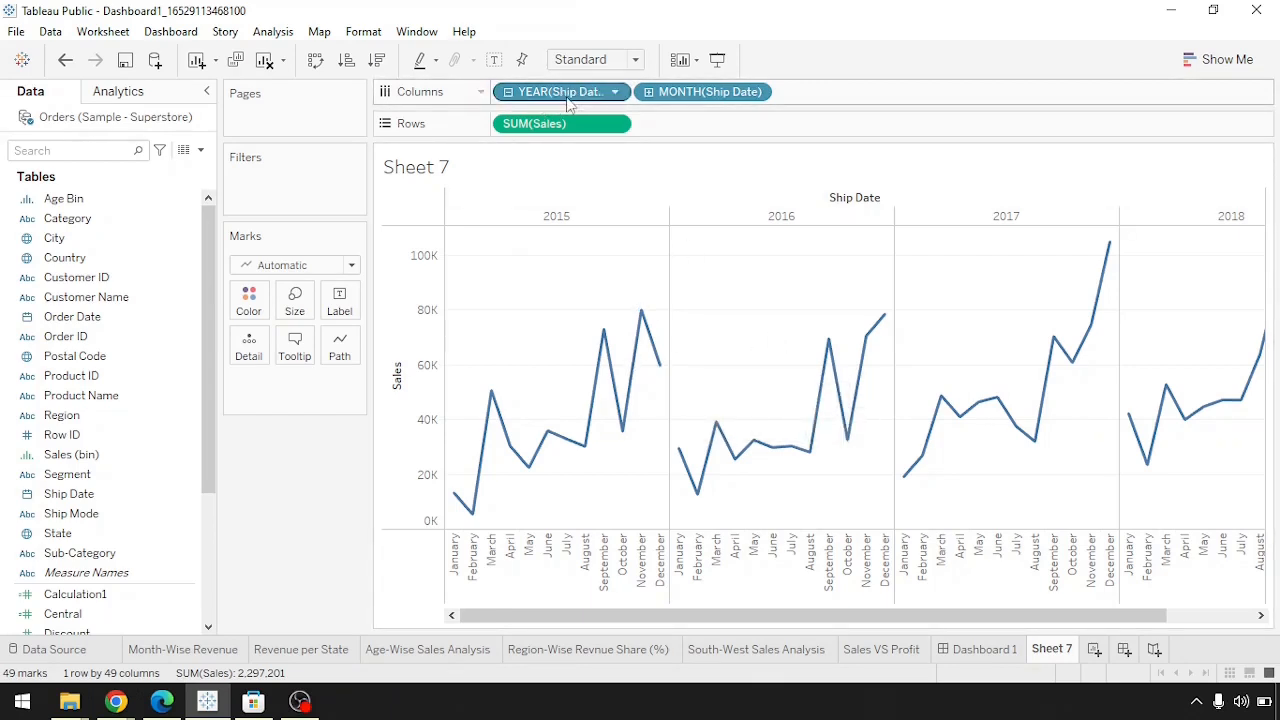
- Collapse Ship Date to the year level and convert it from discrete to continuous
click(617, 92)
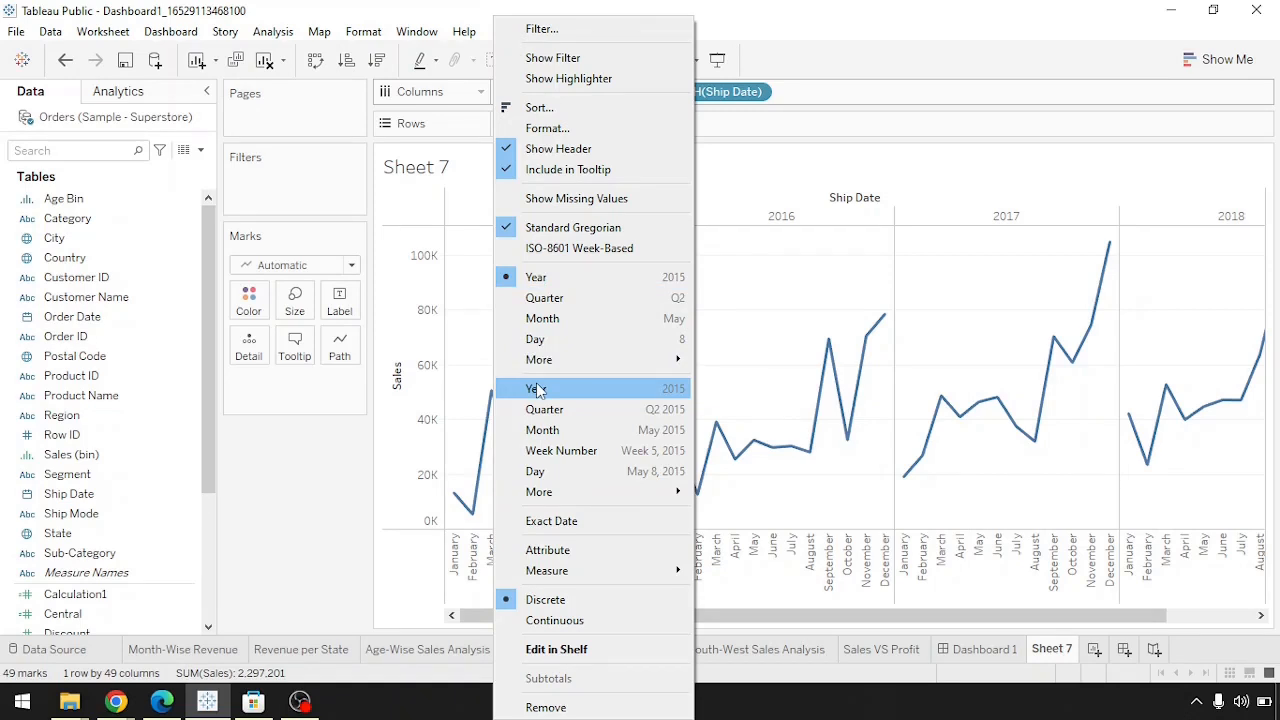
click(563, 612)
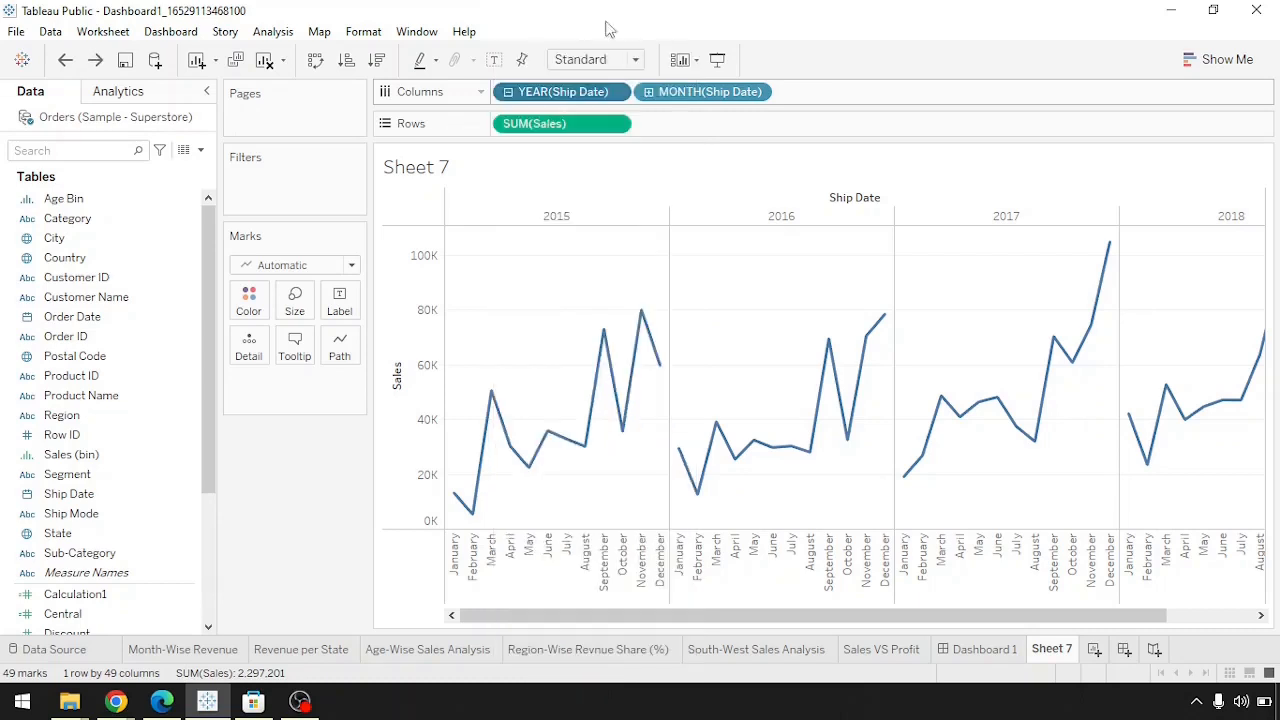
click(508, 92)
click(615, 92)
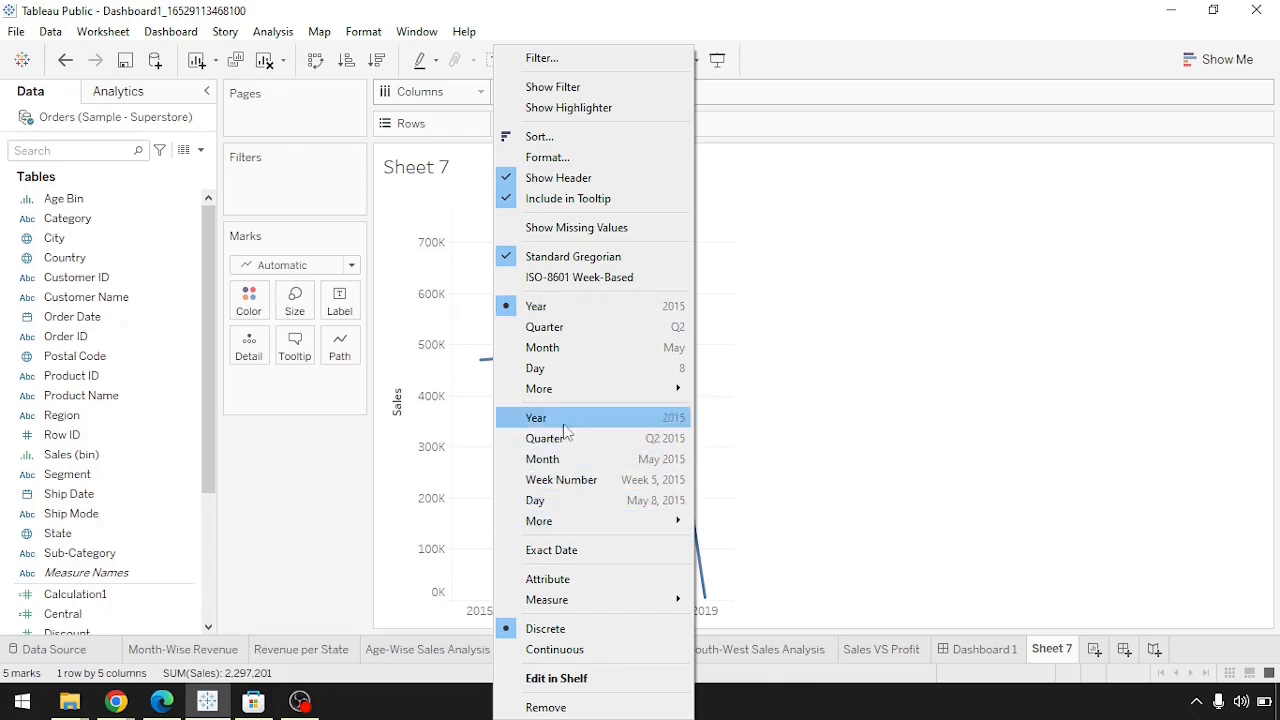
click(557, 650)
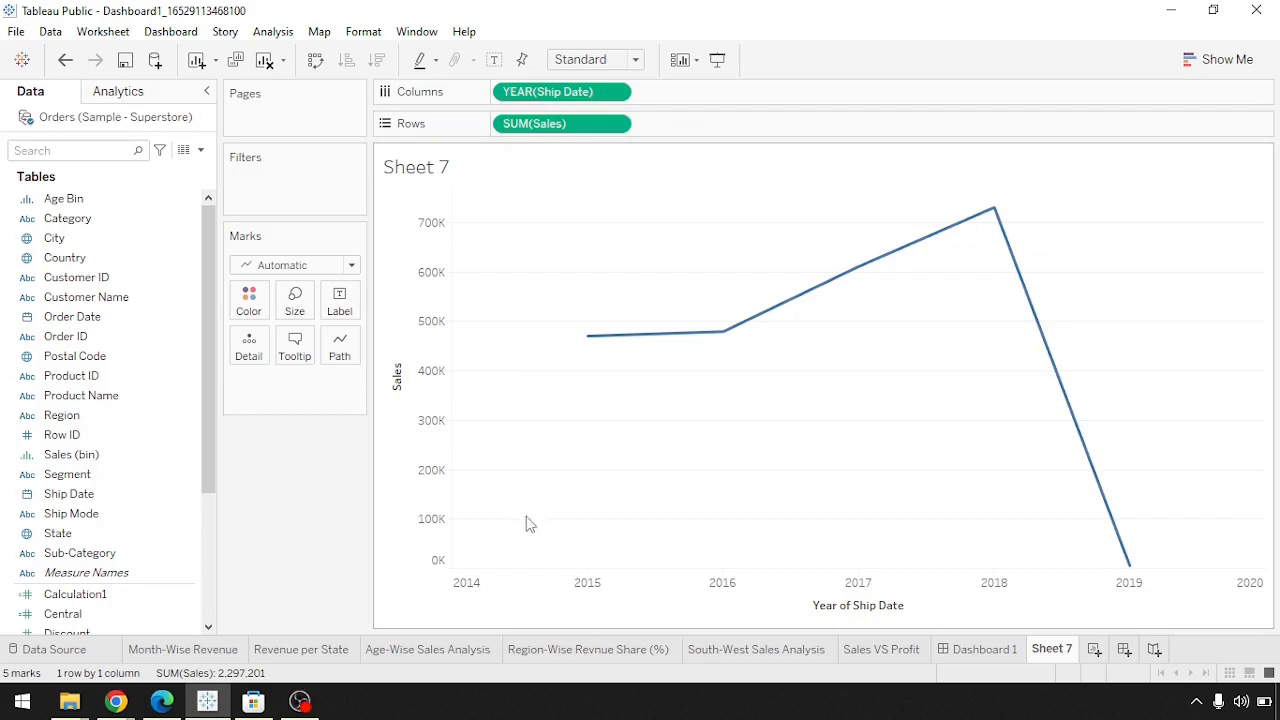
- Apply a custom date with Month / Year detail as a date part to Ship Date in the columns
click(612, 93)
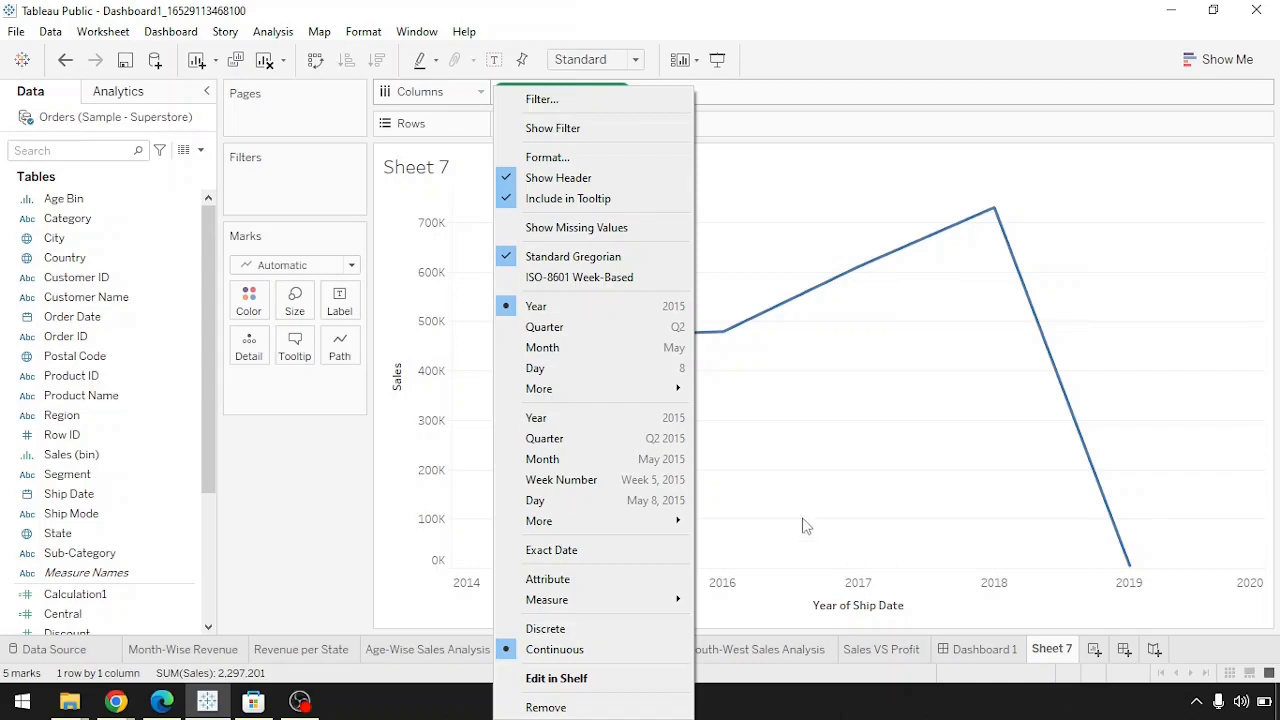
mouse_move(638, 396)
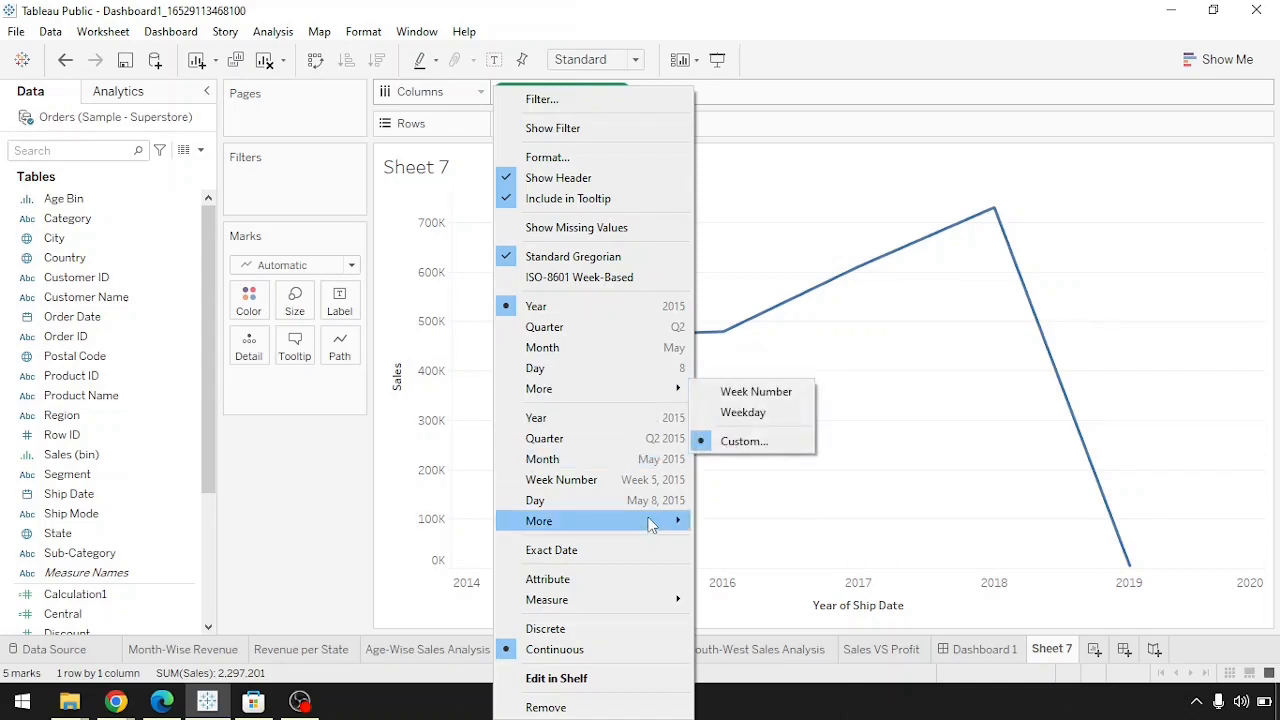
mouse_move(645, 522)
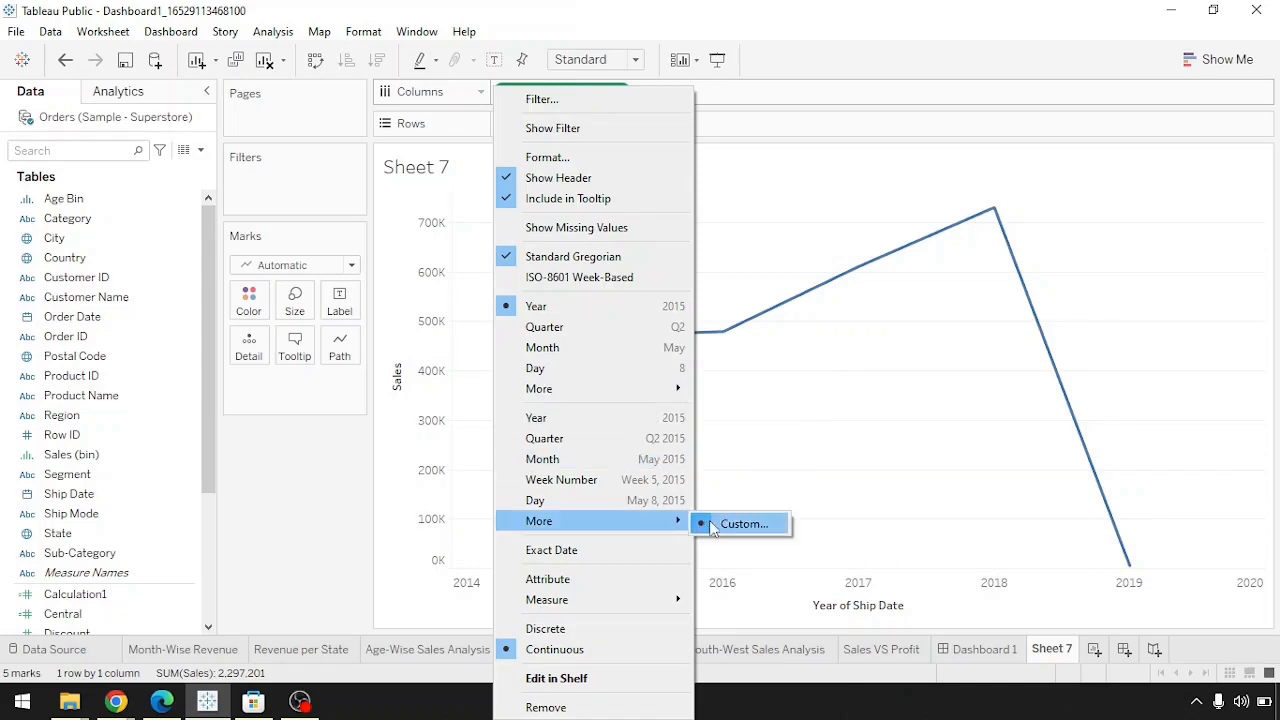
click(742, 523)
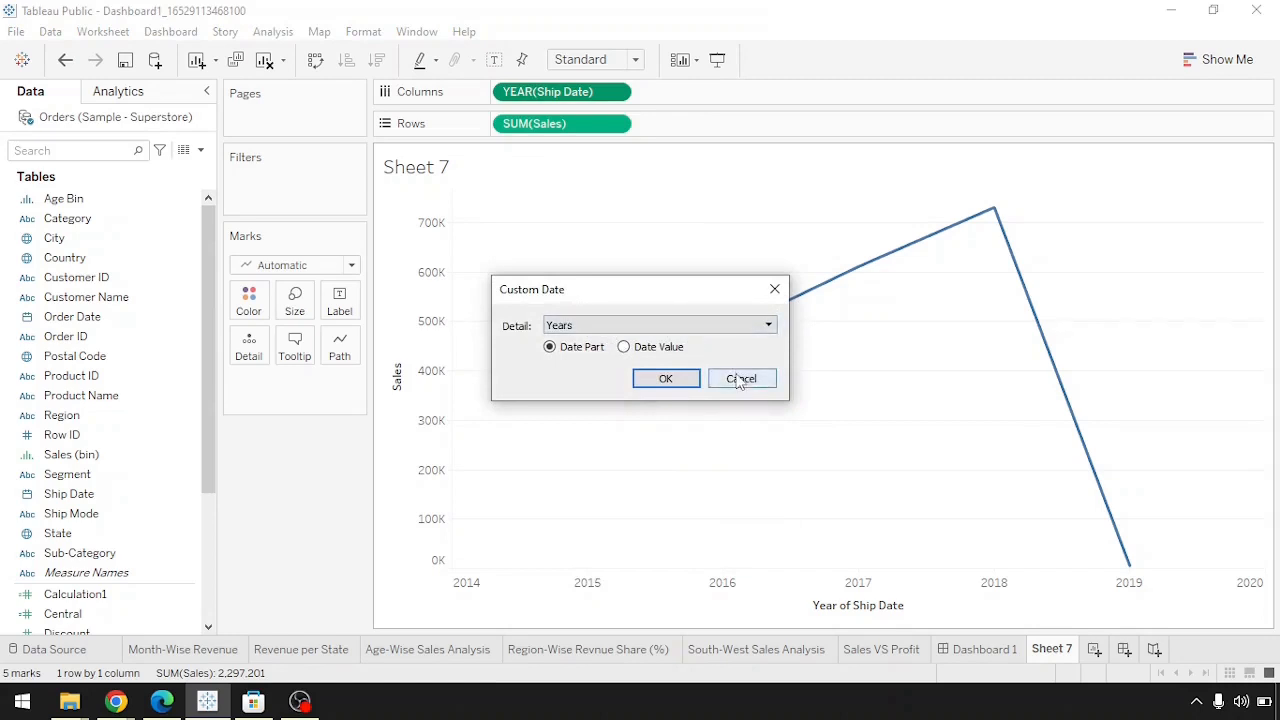
click(645, 329)
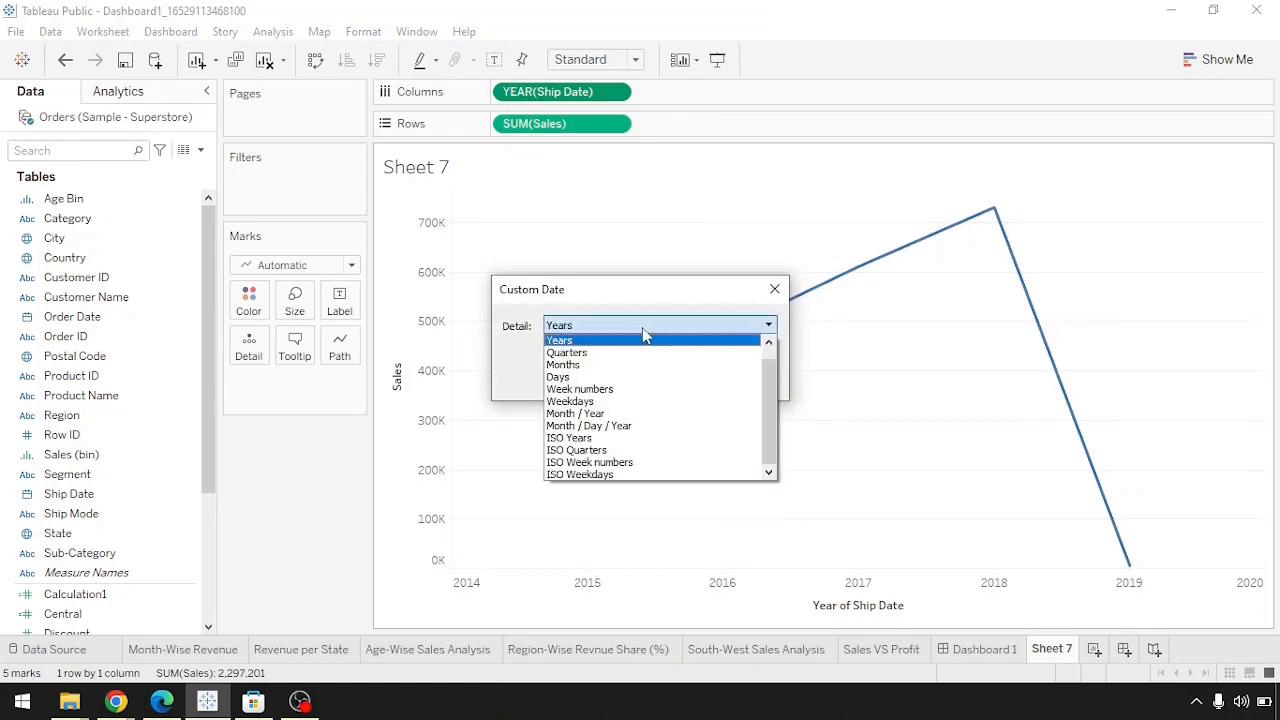
click(600, 413)
click(686, 386)
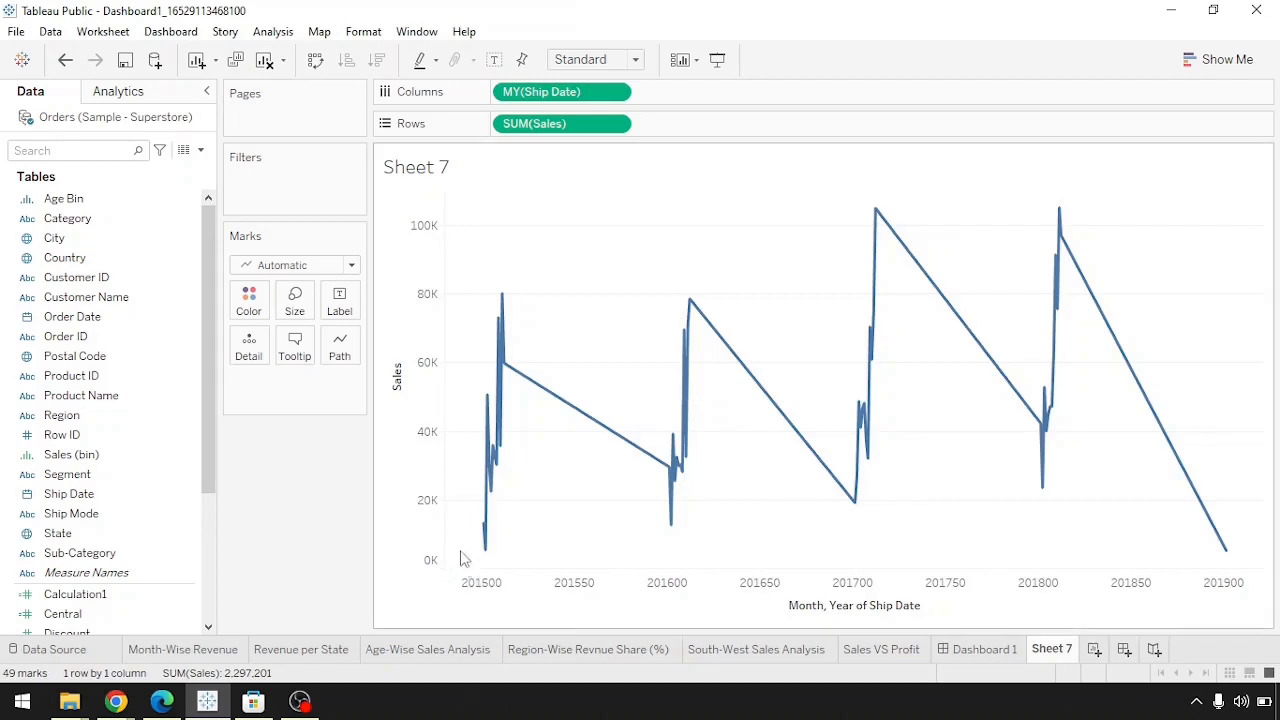
- Change the custom date detail of Ship Date to Quarters, keeping it as a date part
click(616, 92)
mouse_move(618, 541)
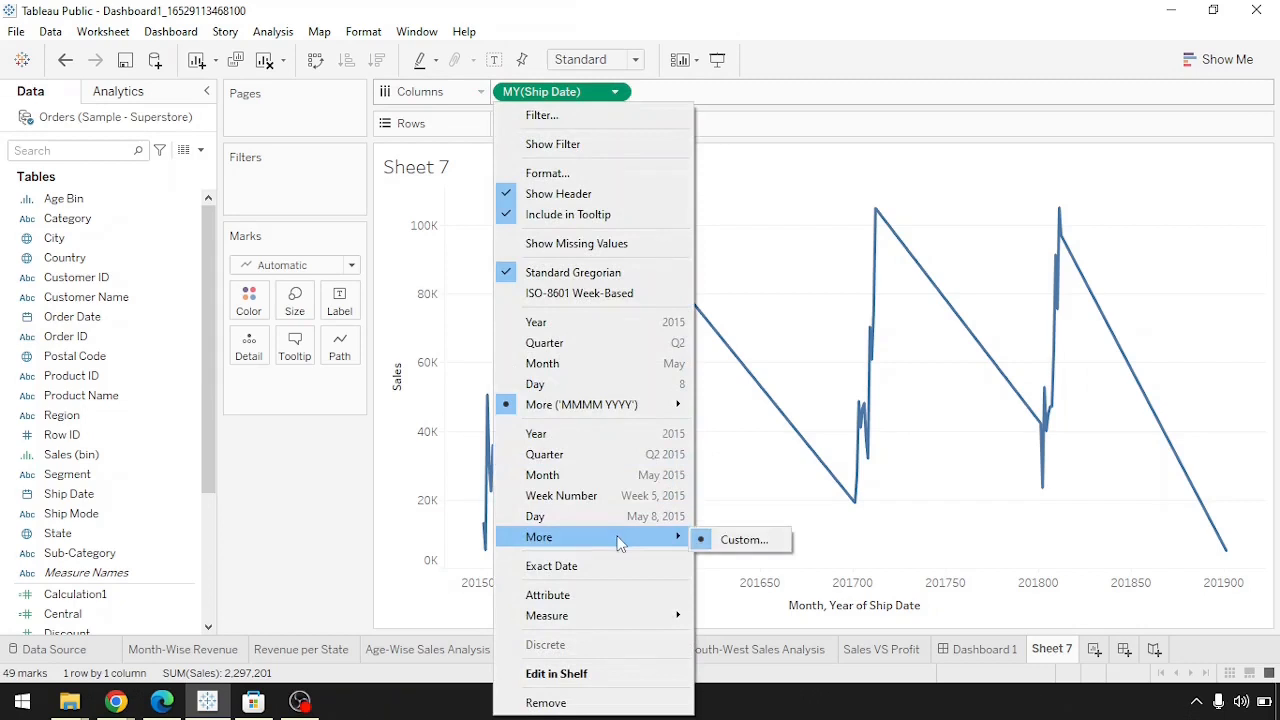
click(728, 540)
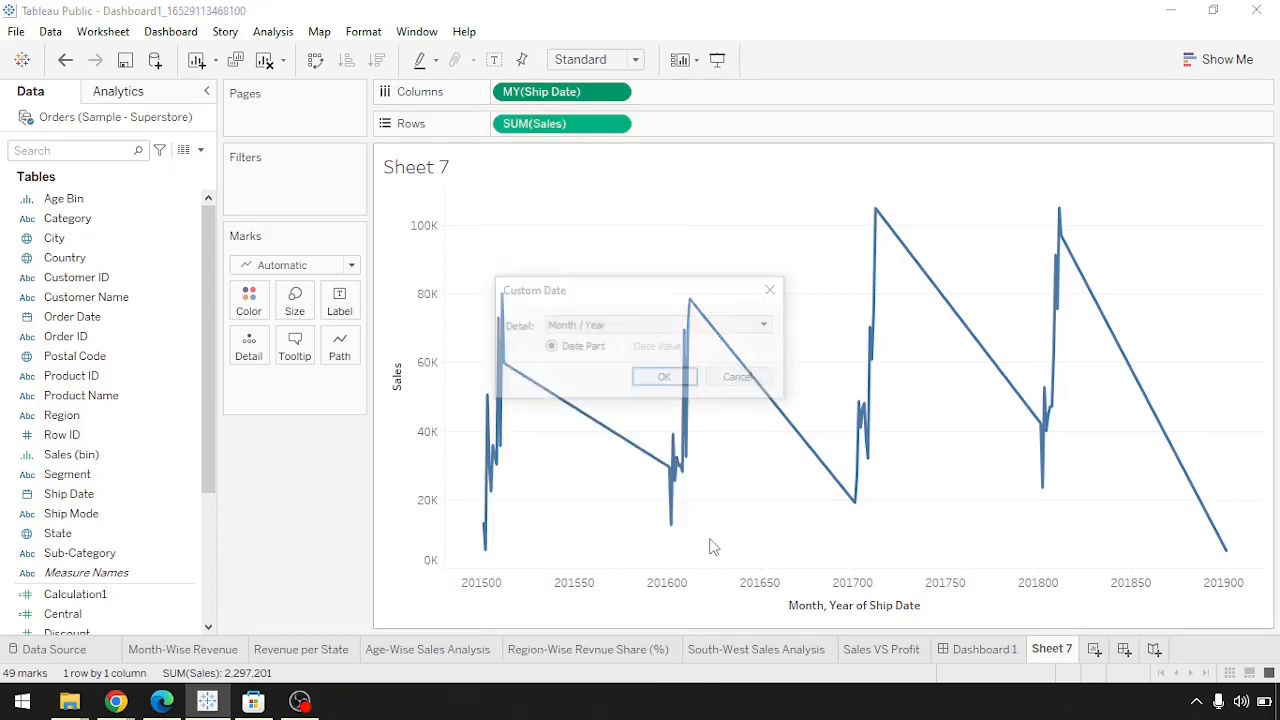
click(638, 330)
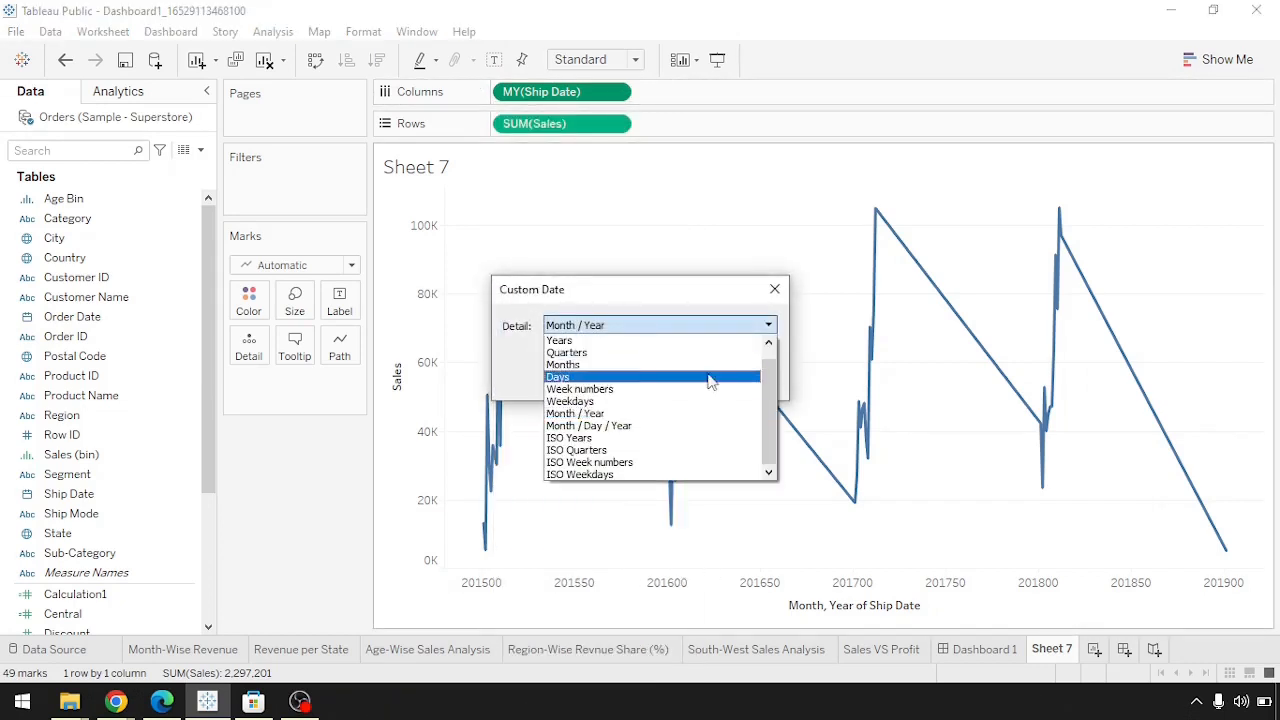
click(650, 354)
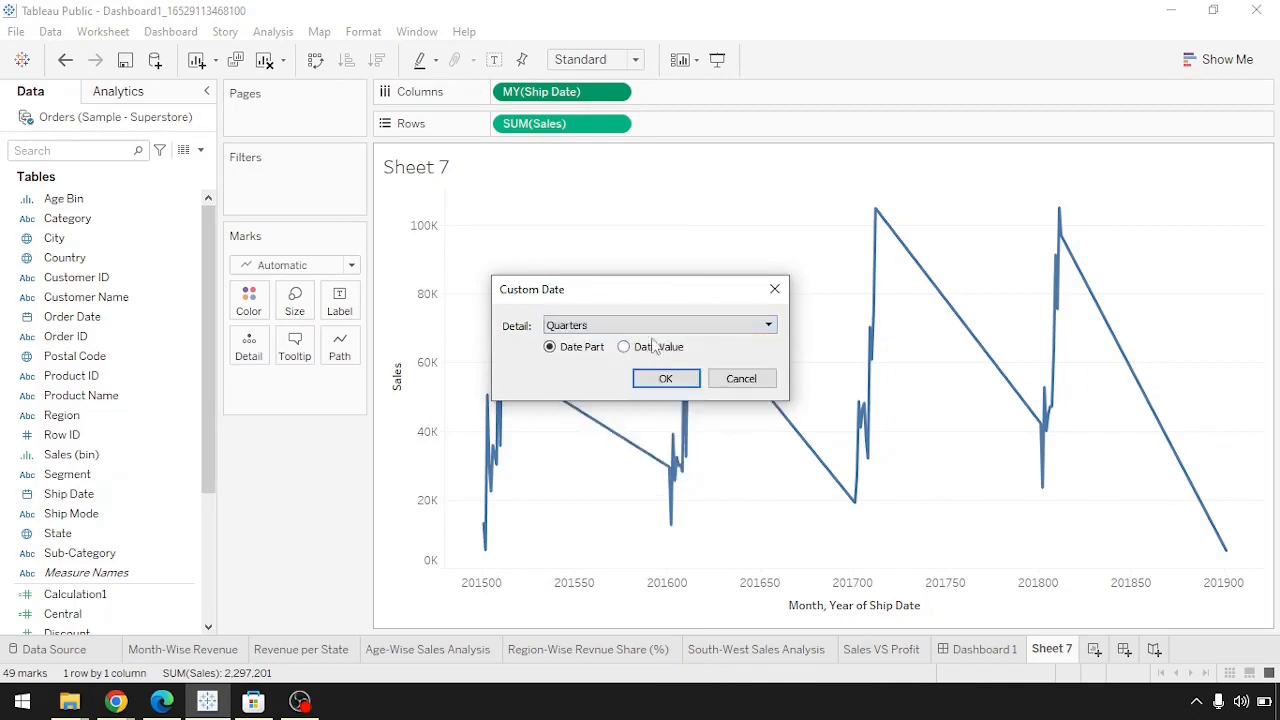
click(662, 326)
click(664, 330)
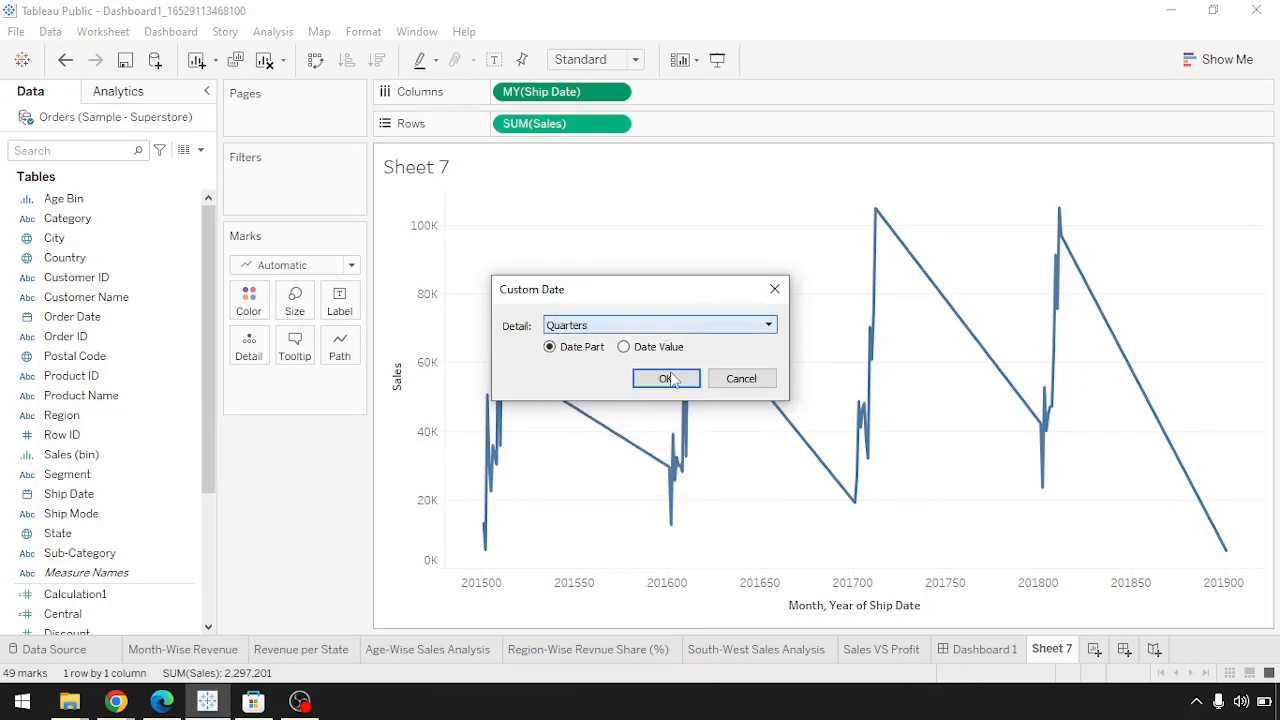
click(668, 380)
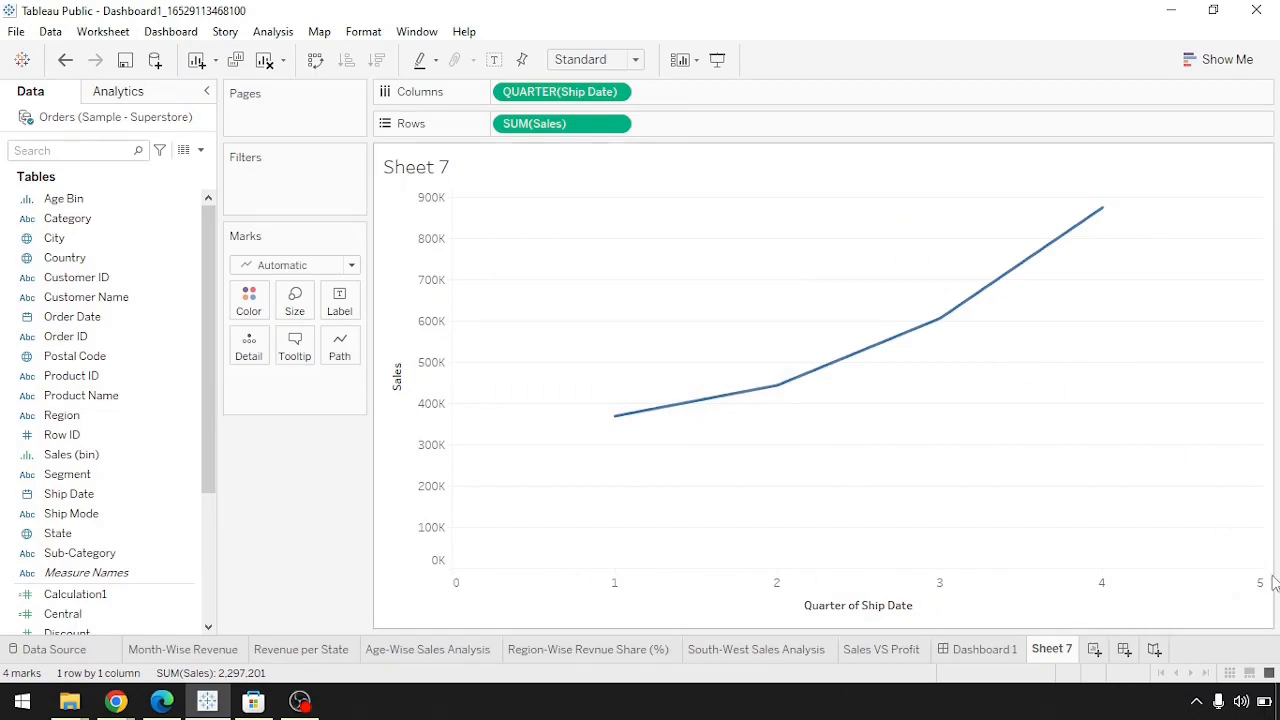
- Switch Ship Date to discrete months, then expand it to days and collapse it back to the month level
click(614, 93)
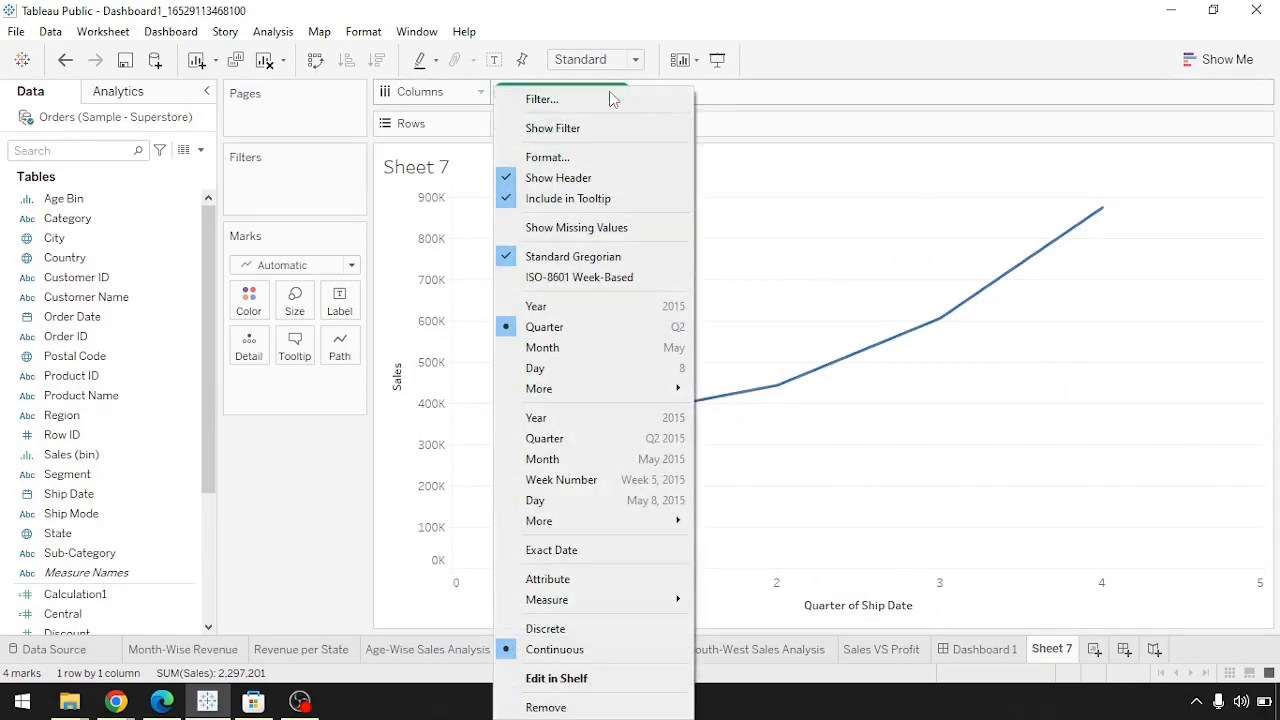
click(574, 628)
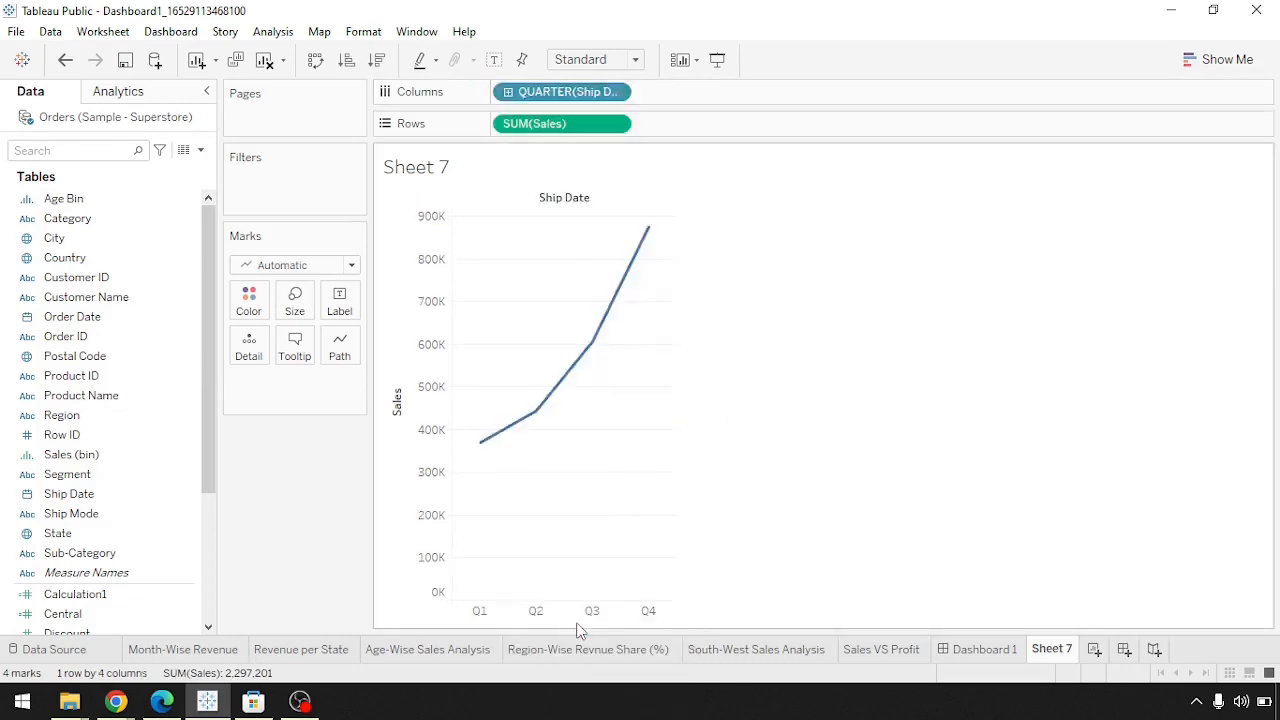
click(616, 92)
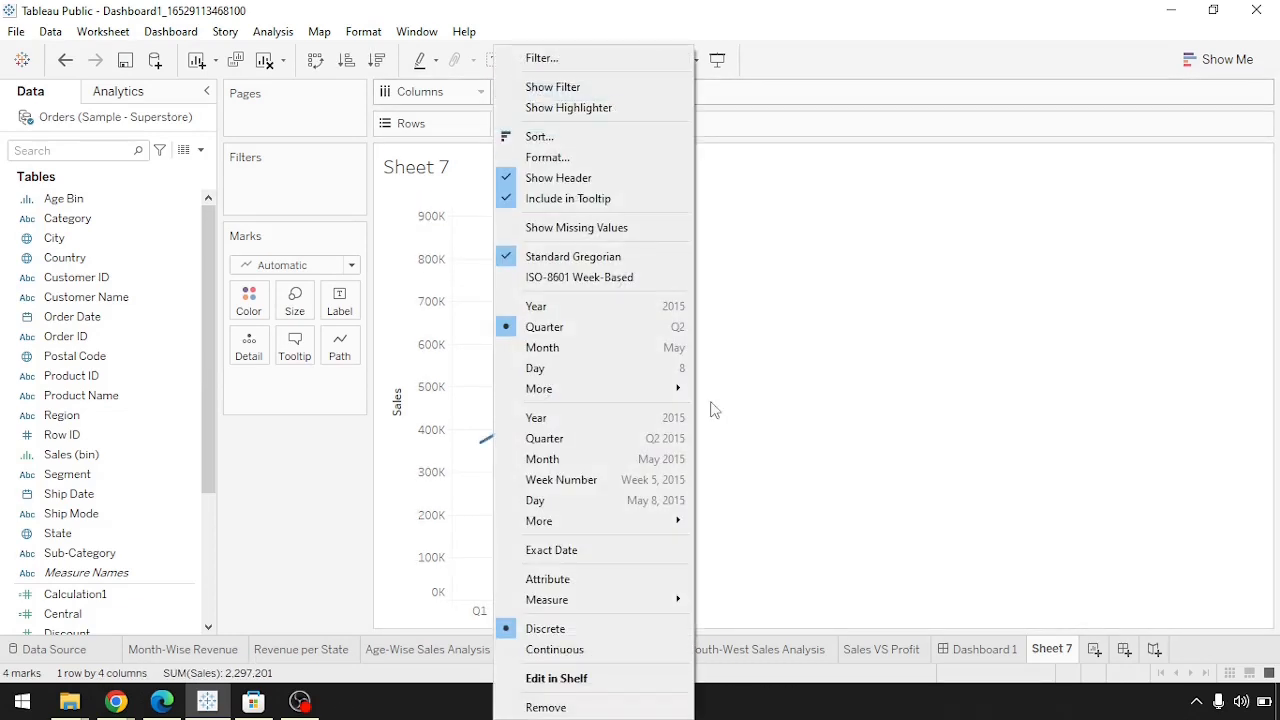
click(633, 354)
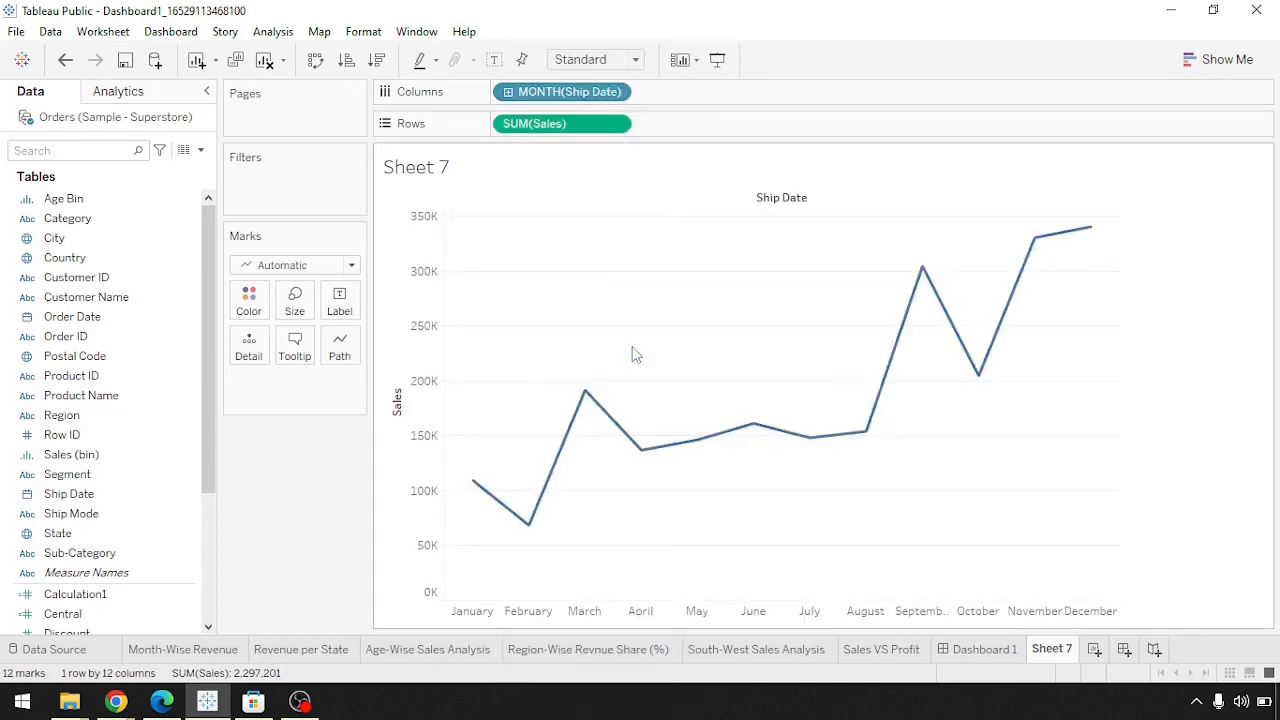
click(508, 92)
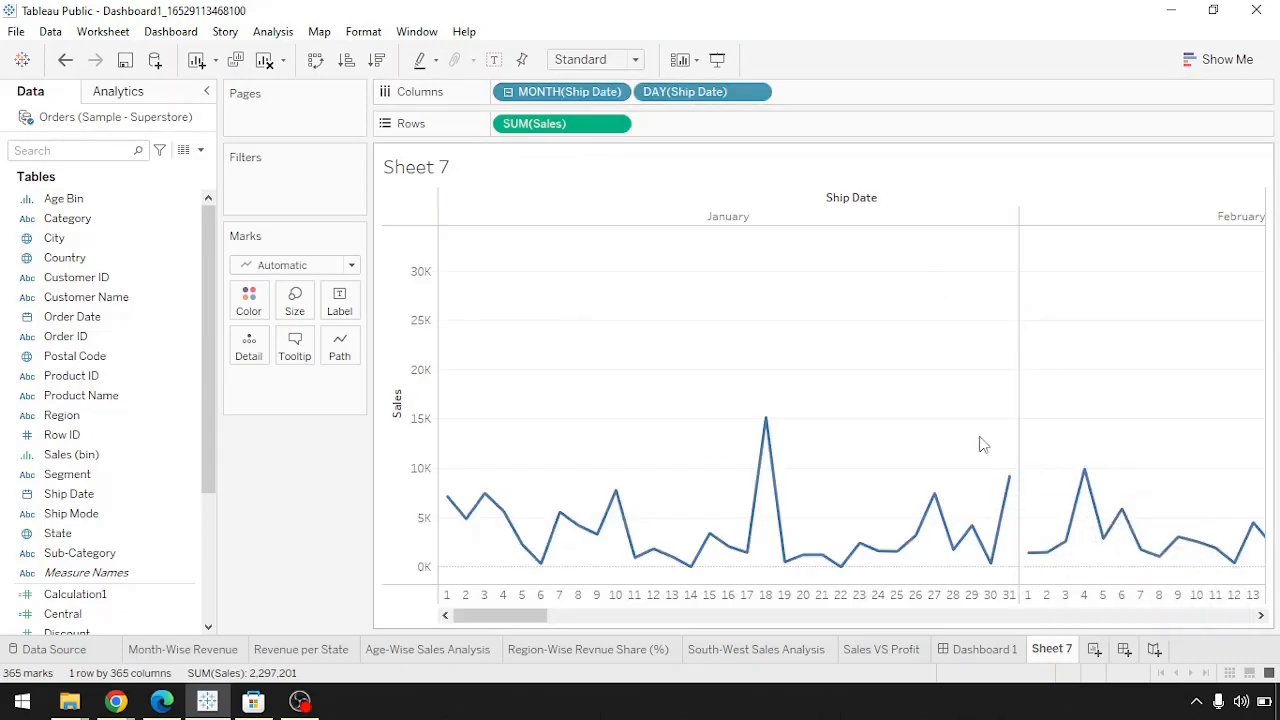
click(508, 92)
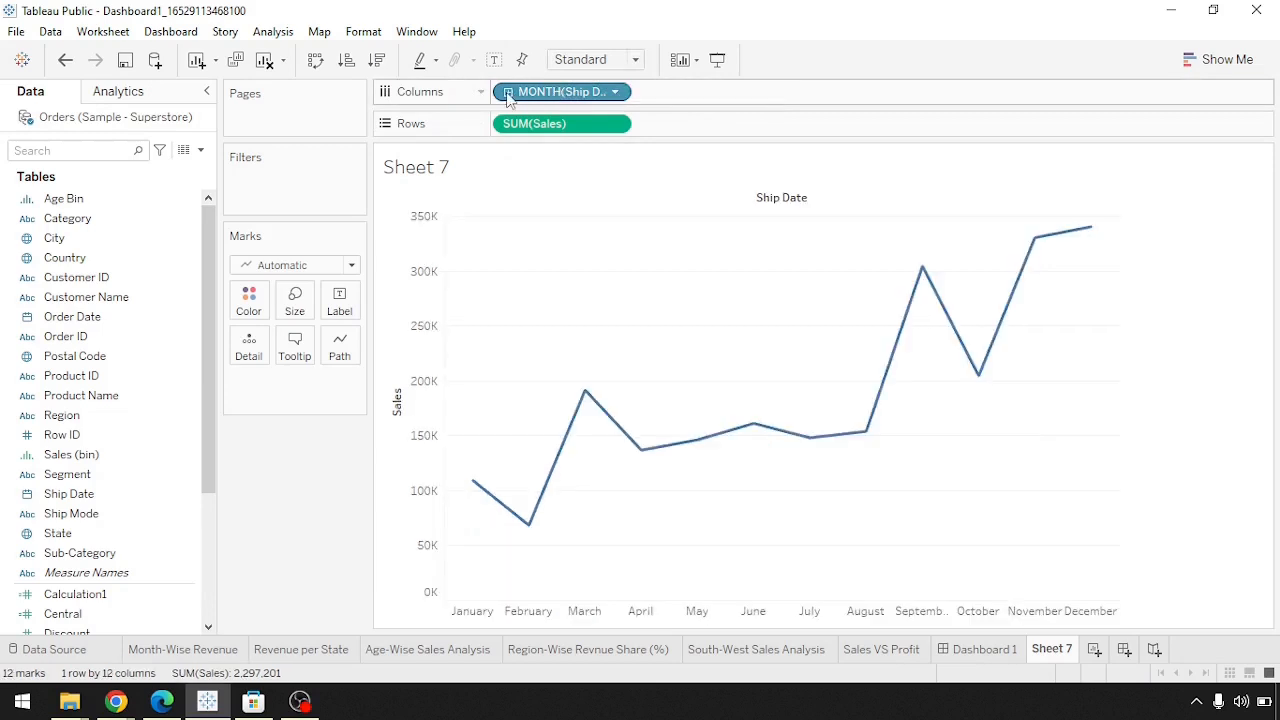
- Set Ship Date to the continuous month-and-year value and drill it down through weeks to days
click(616, 92)
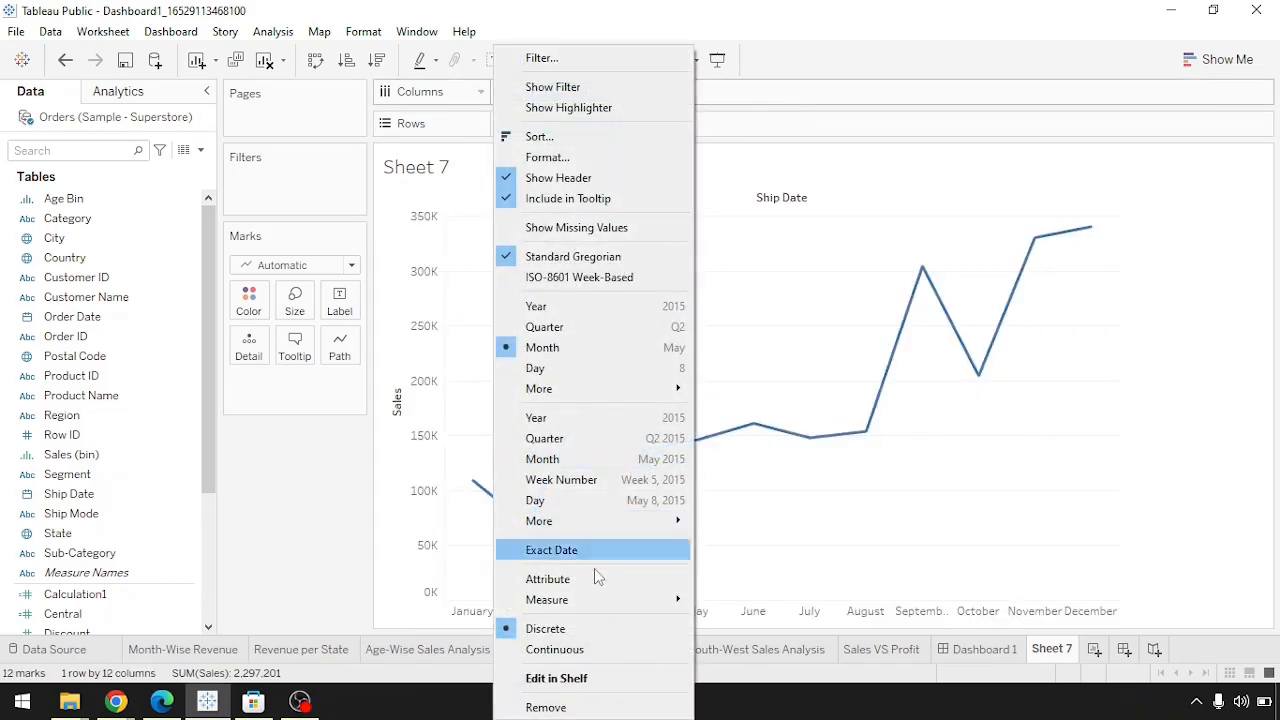
click(566, 461)
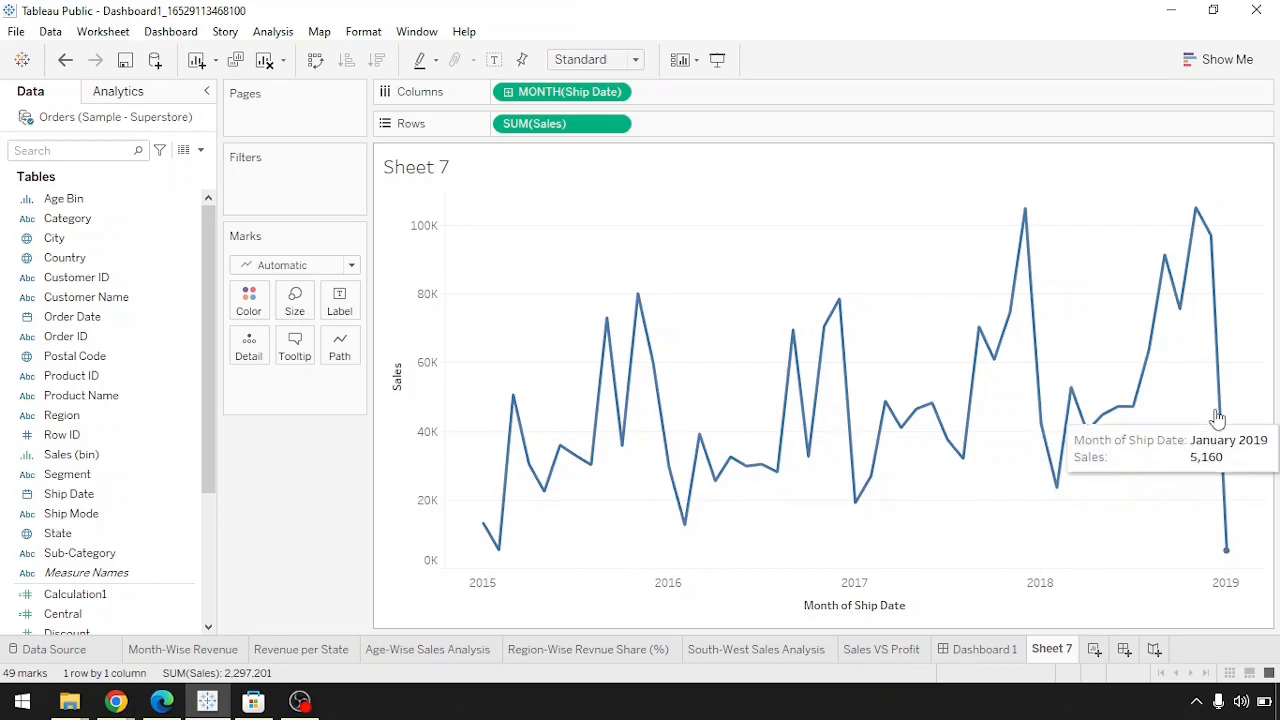
click(509, 92)
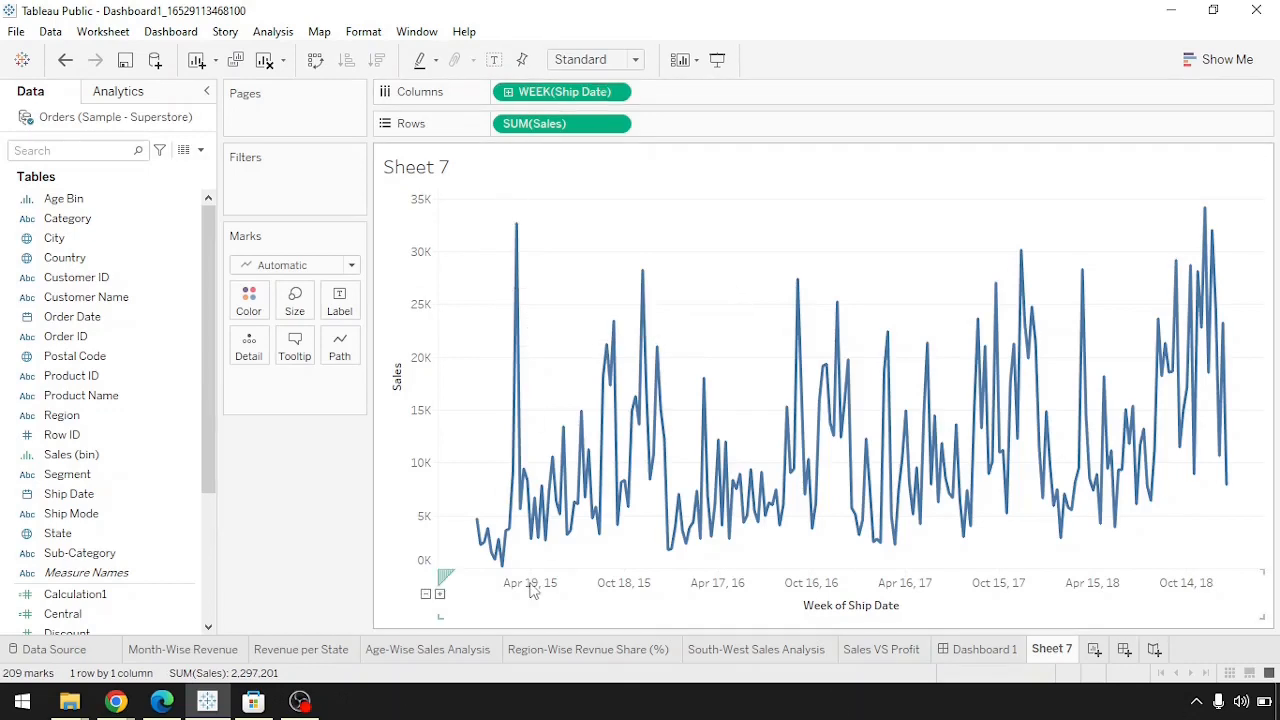
click(509, 92)
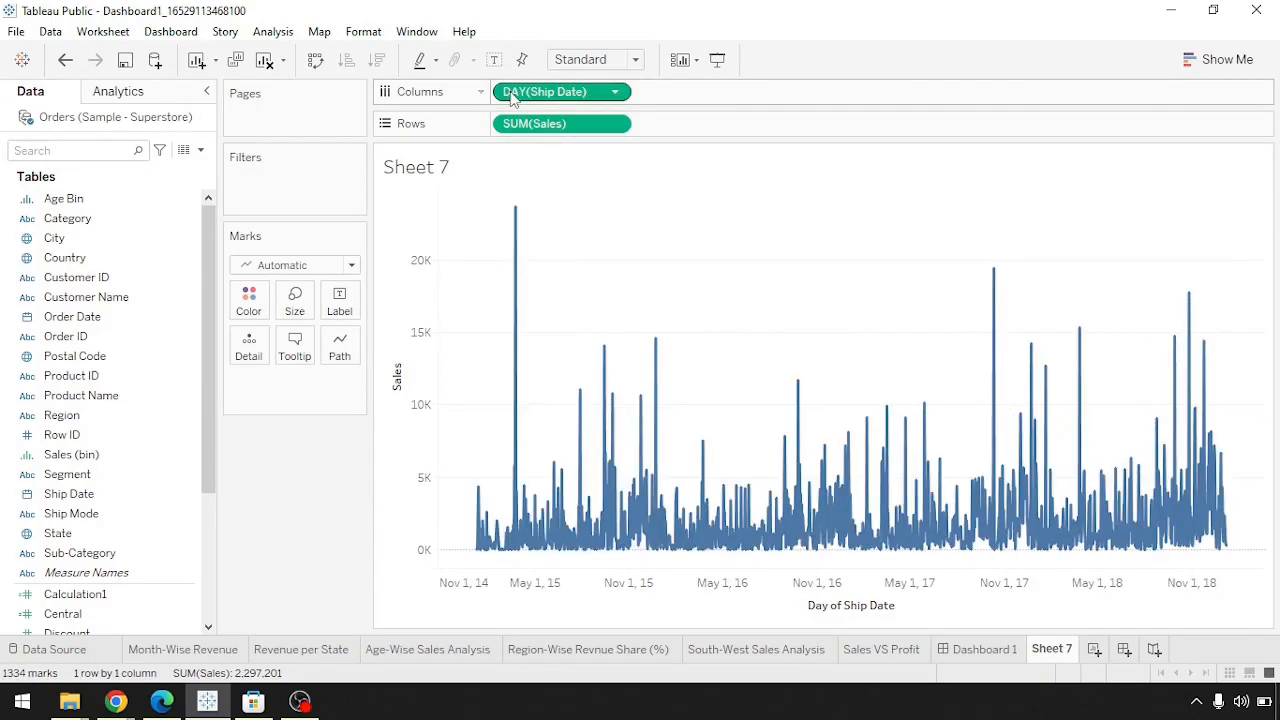
- Undo the week and day drill-downs so the chart is back at continuous months of Ship Date
click(64, 60)
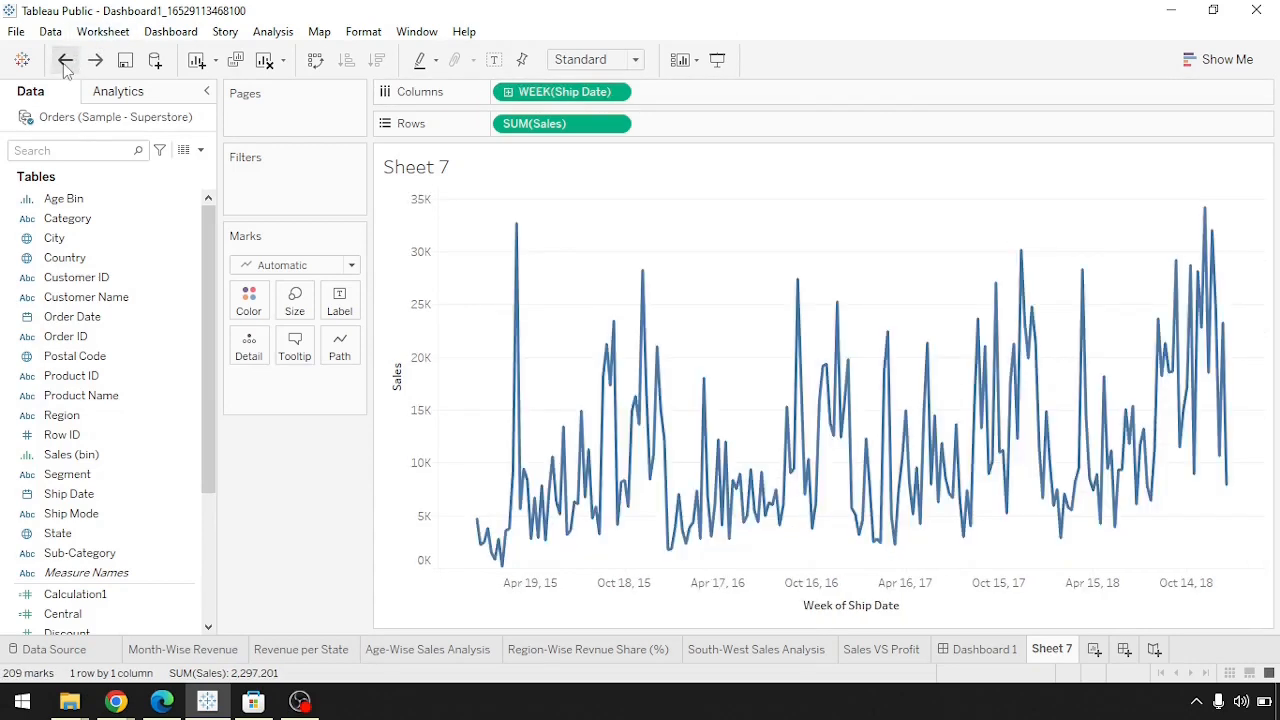
click(64, 60)
click(64, 60)
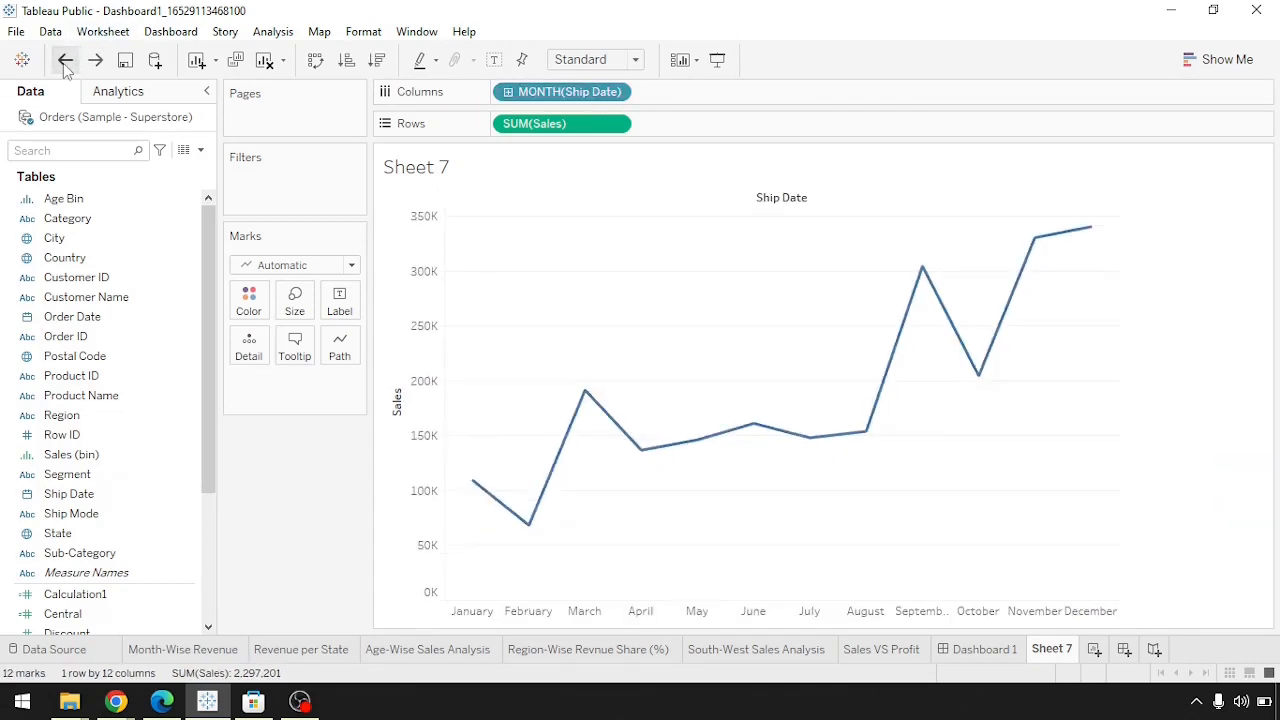
click(94, 61)
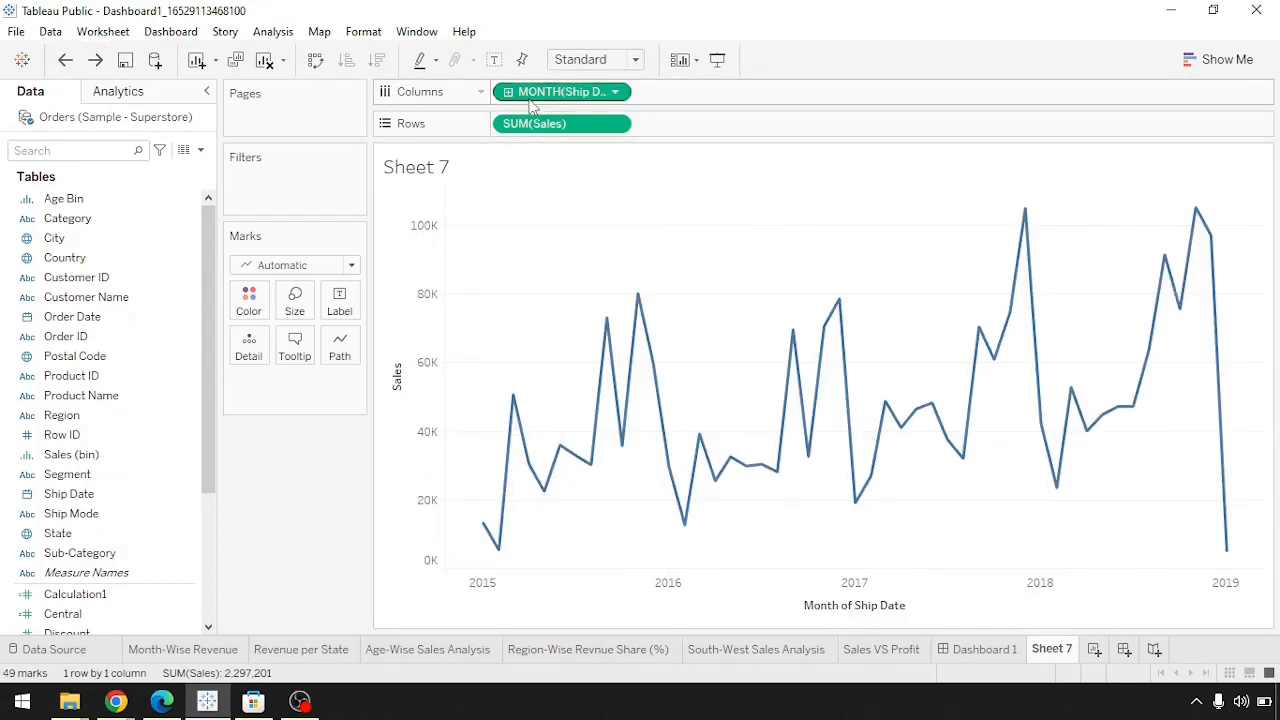
- Apply a custom date with Years detail to the continuous Ship Date in the columns
click(614, 92)
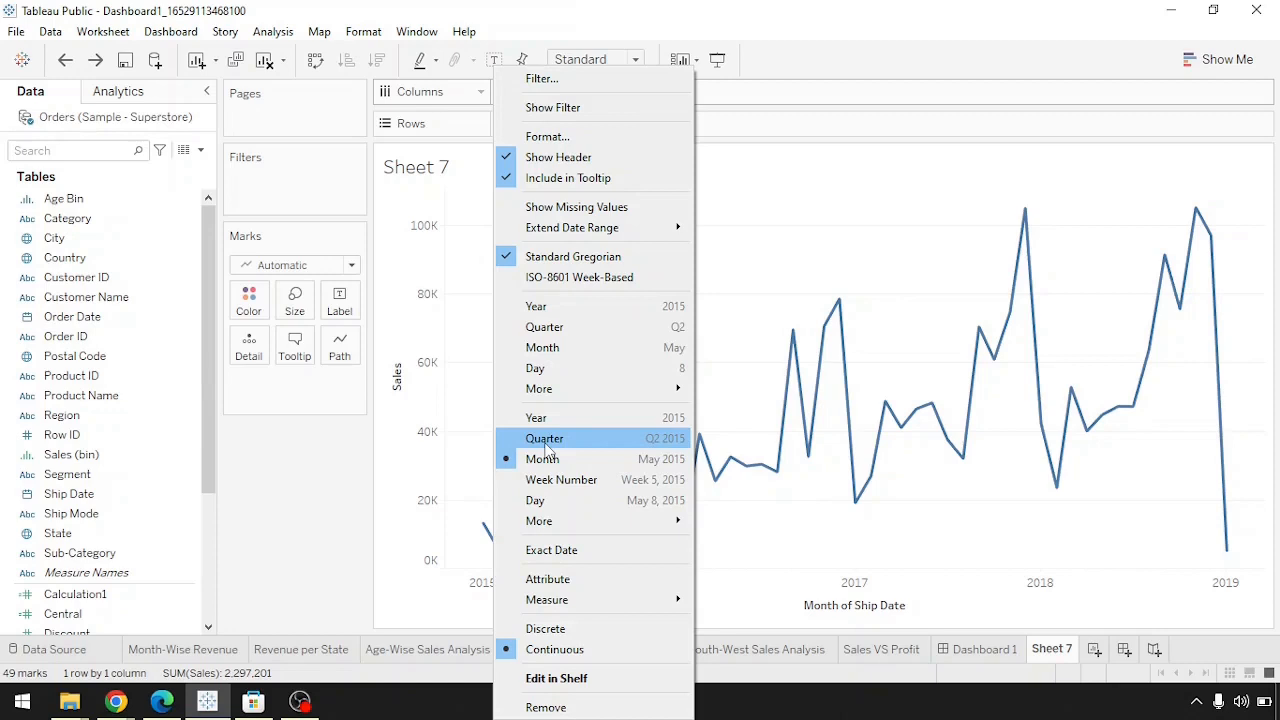
mouse_move(567, 397)
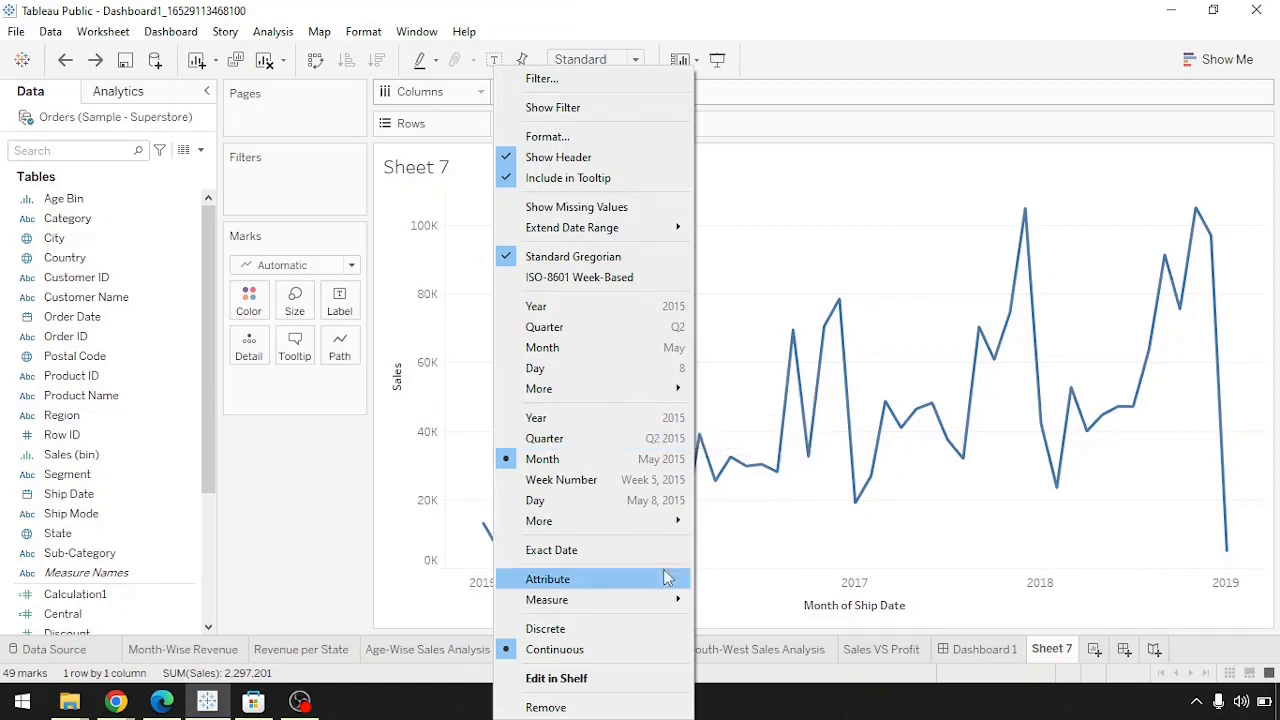
mouse_move(667, 527)
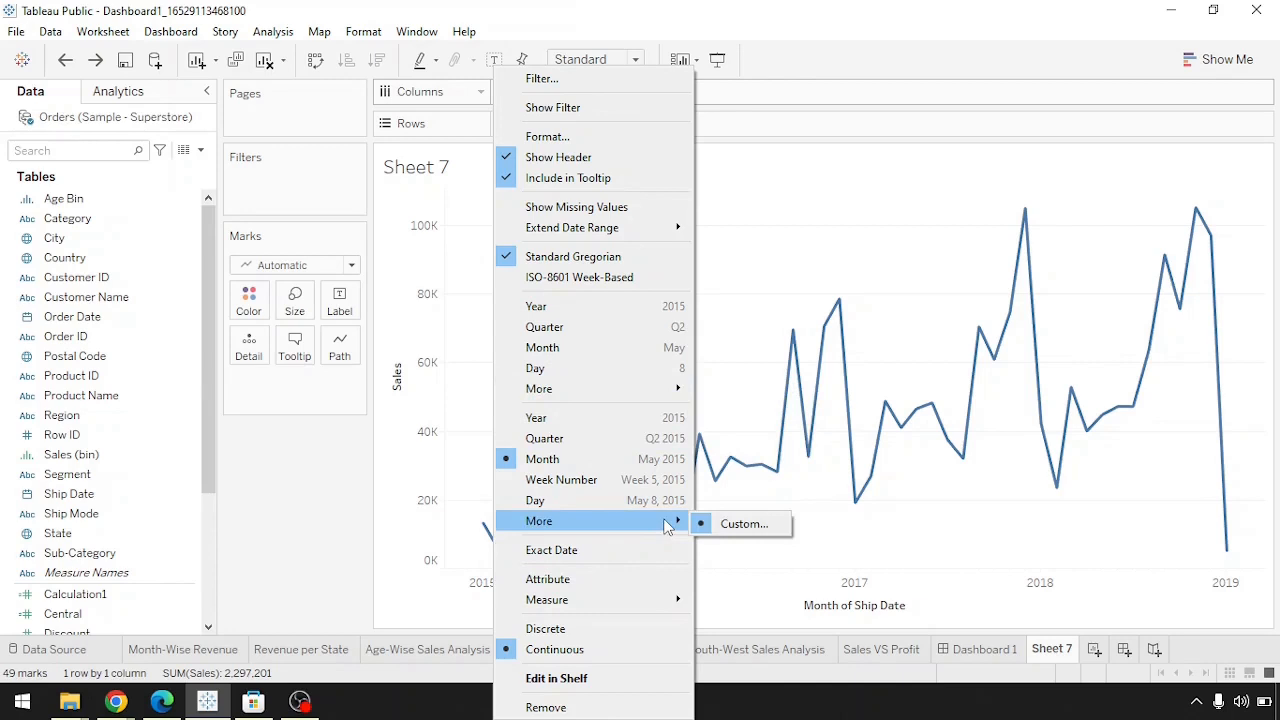
click(726, 527)
click(583, 330)
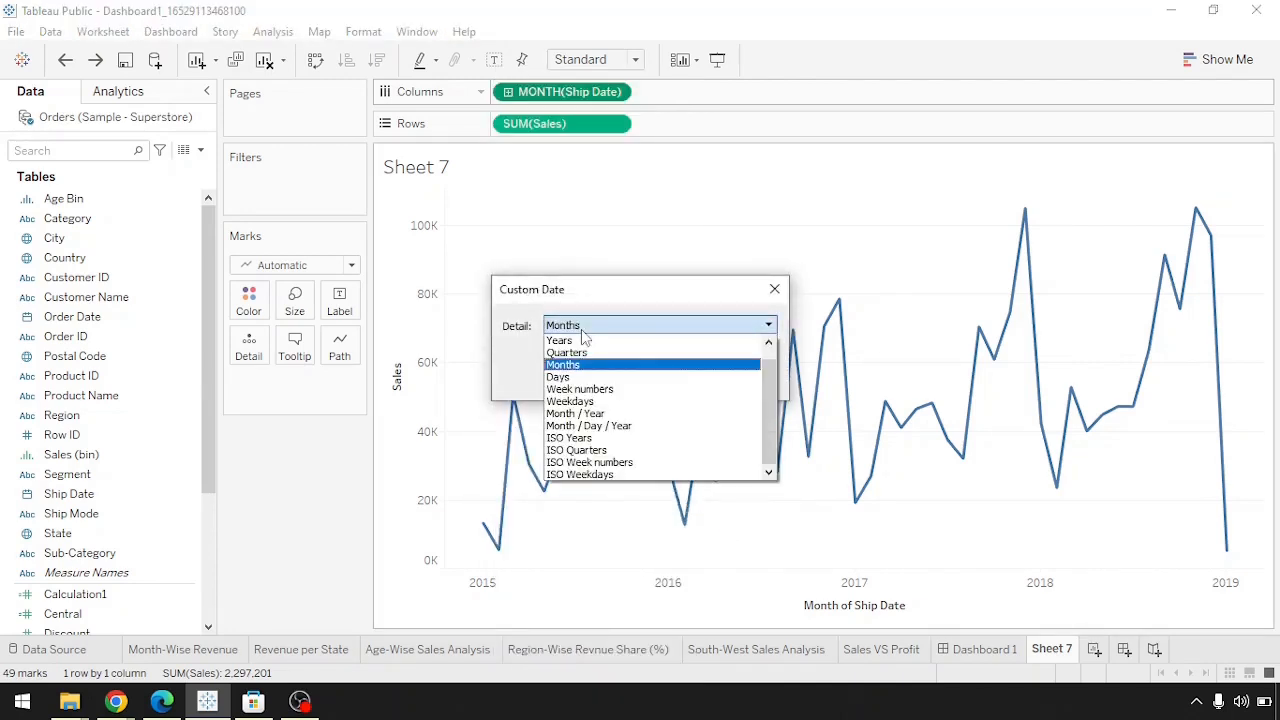
click(581, 329)
click(583, 330)
drag(773, 418, 770, 398)
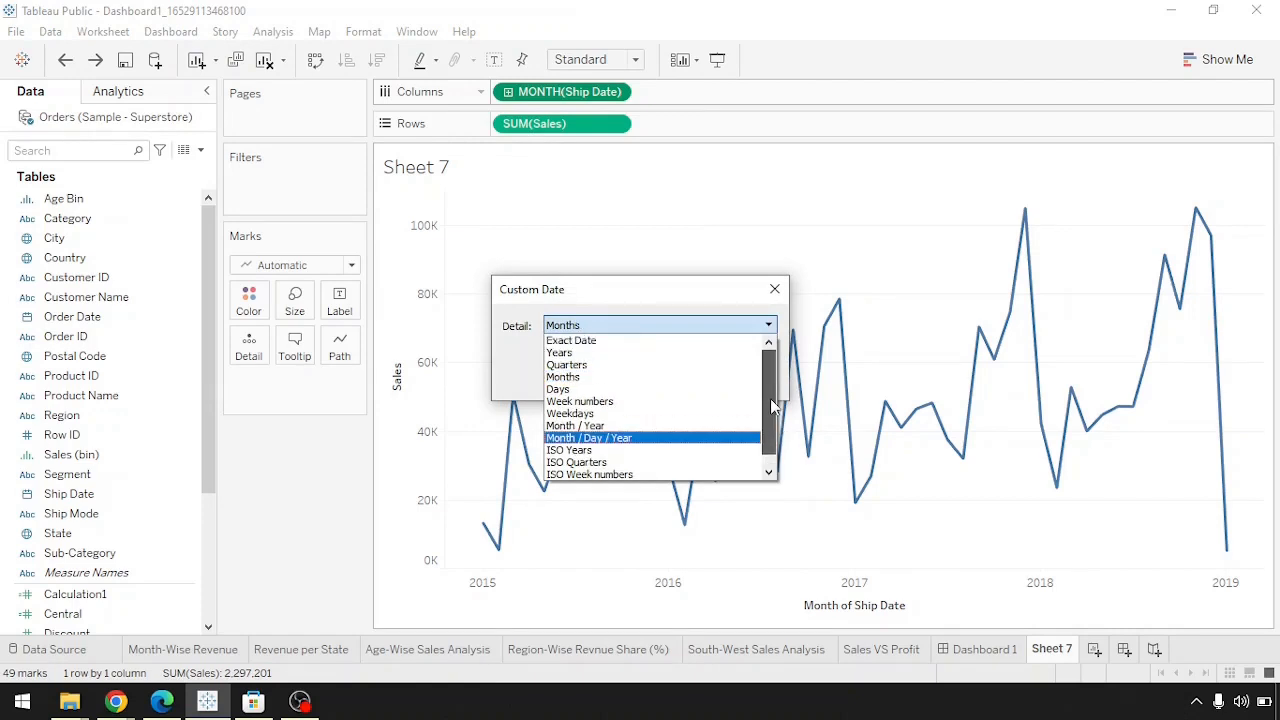
click(572, 352)
click(683, 378)
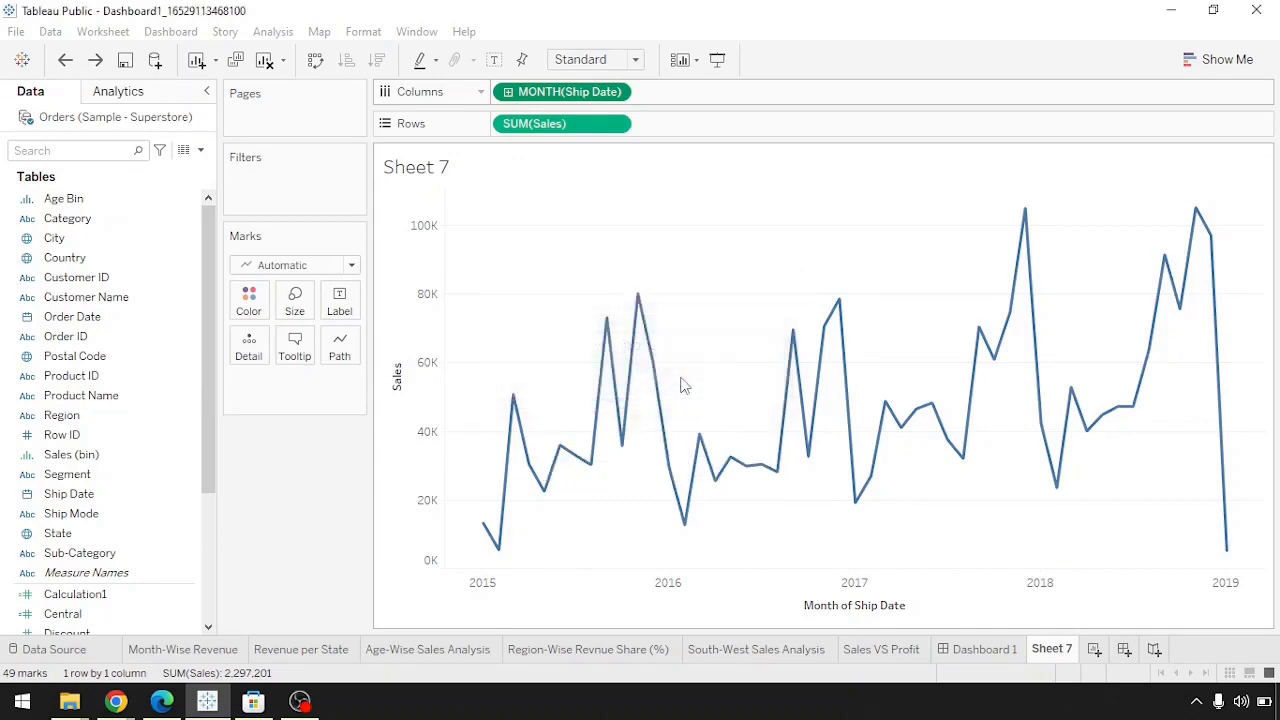
- Change the custom date detail of the continuous Ship Date to Week numbers
click(616, 91)
mouse_move(650, 521)
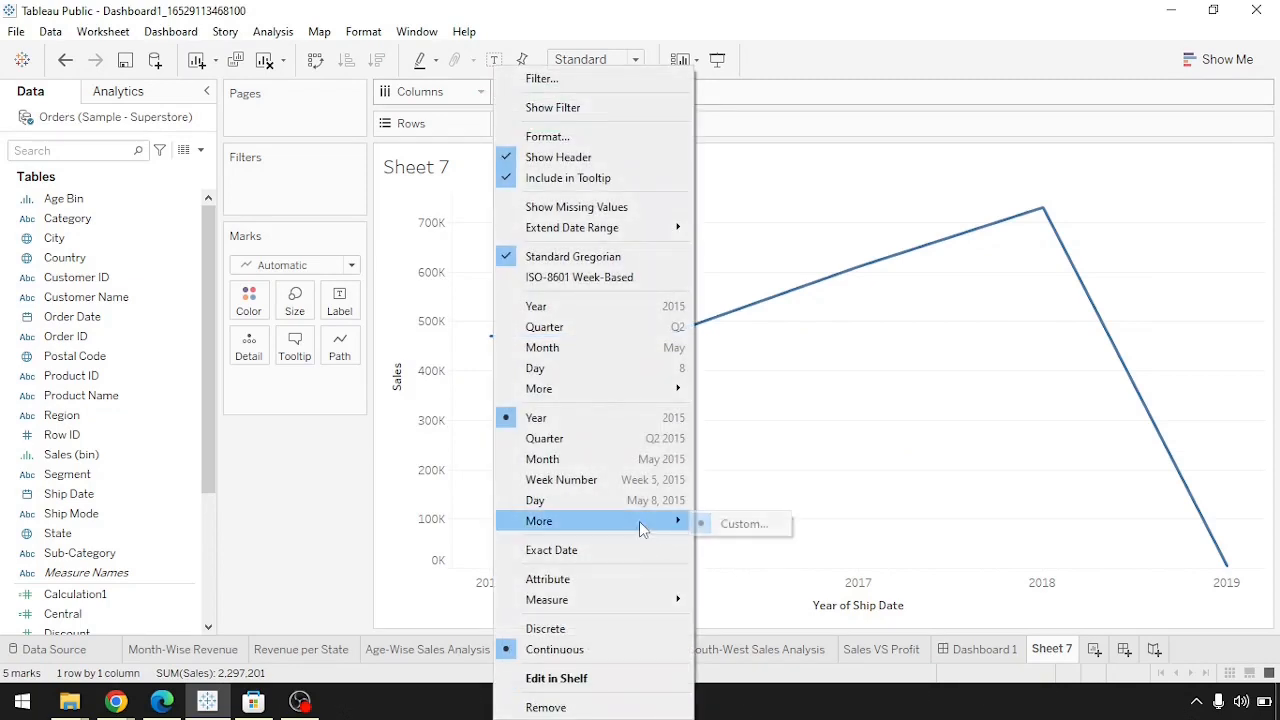
click(720, 522)
click(593, 323)
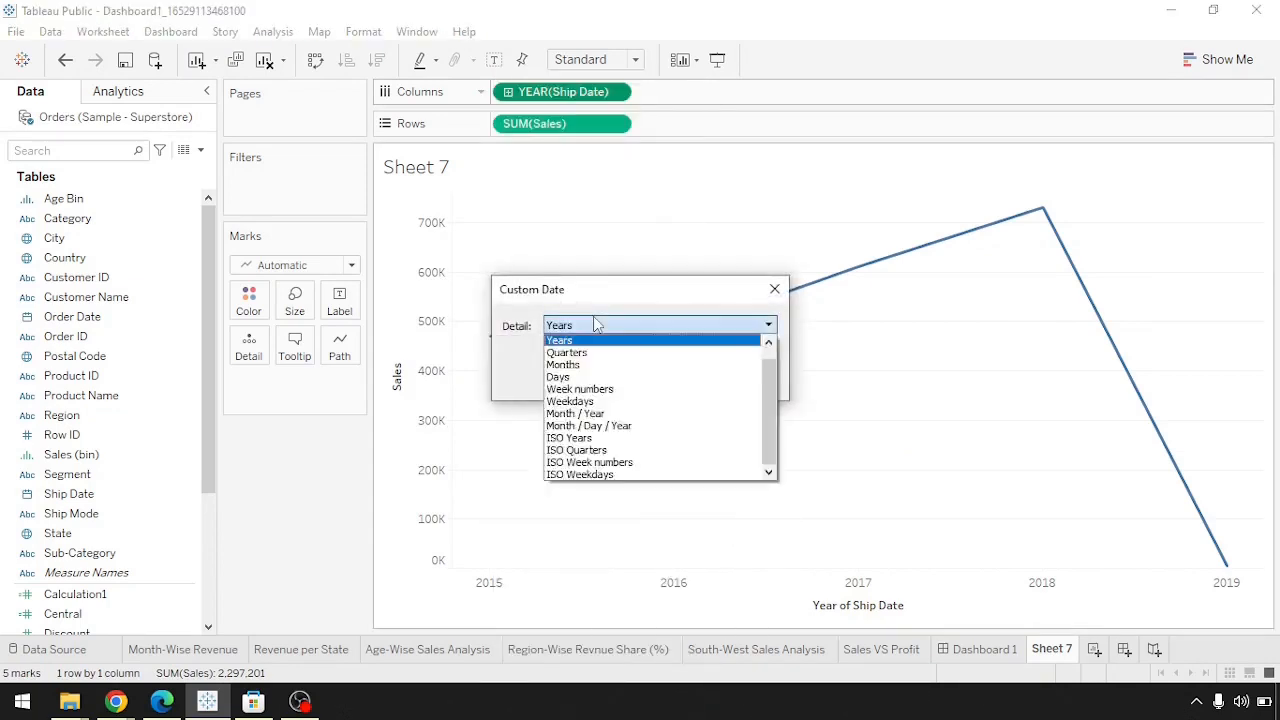
click(595, 325)
click(595, 325)
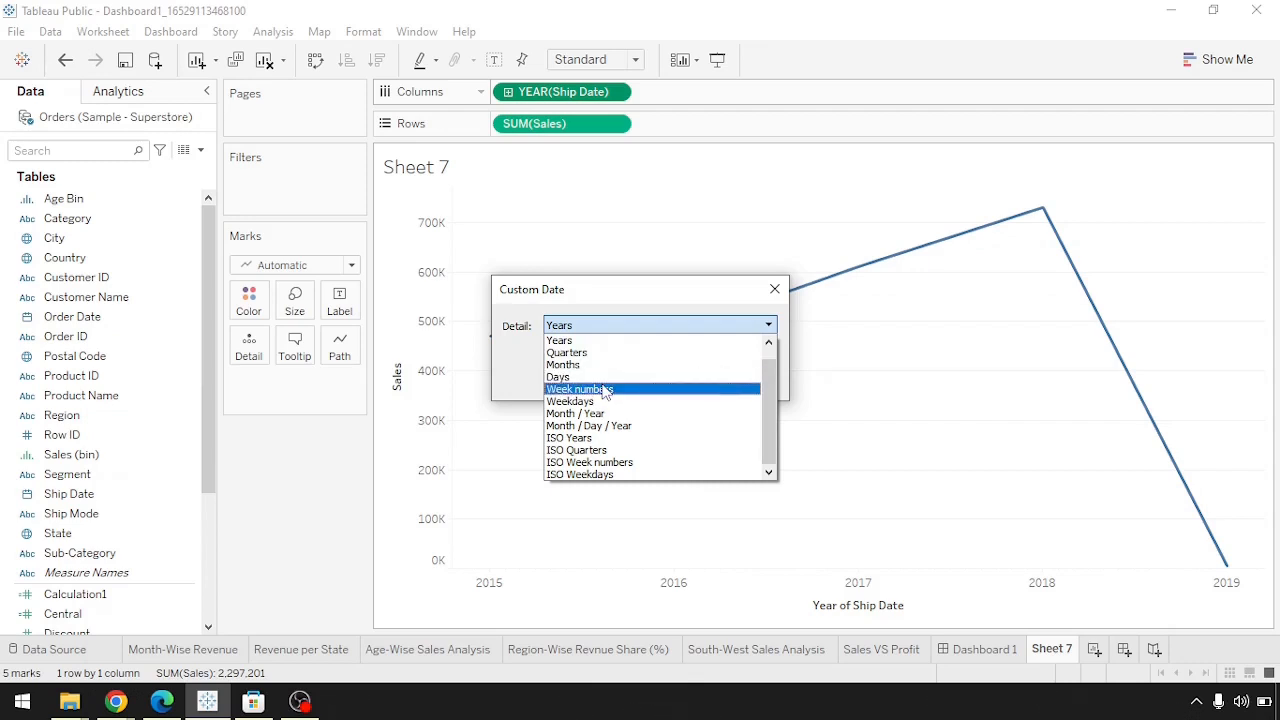
click(572, 390)
click(655, 379)
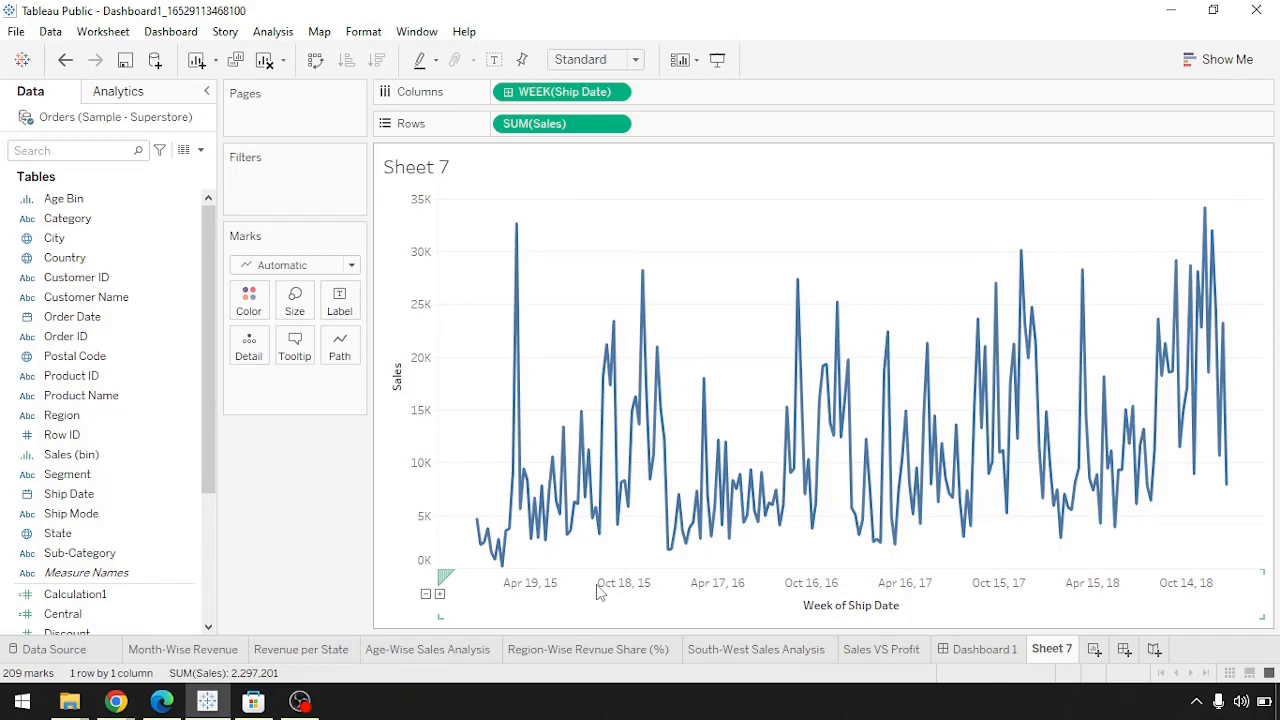
- Clear the sheet and build a new line chart with Ship Date years in the columns and Profit in the rows
click(164, 99)
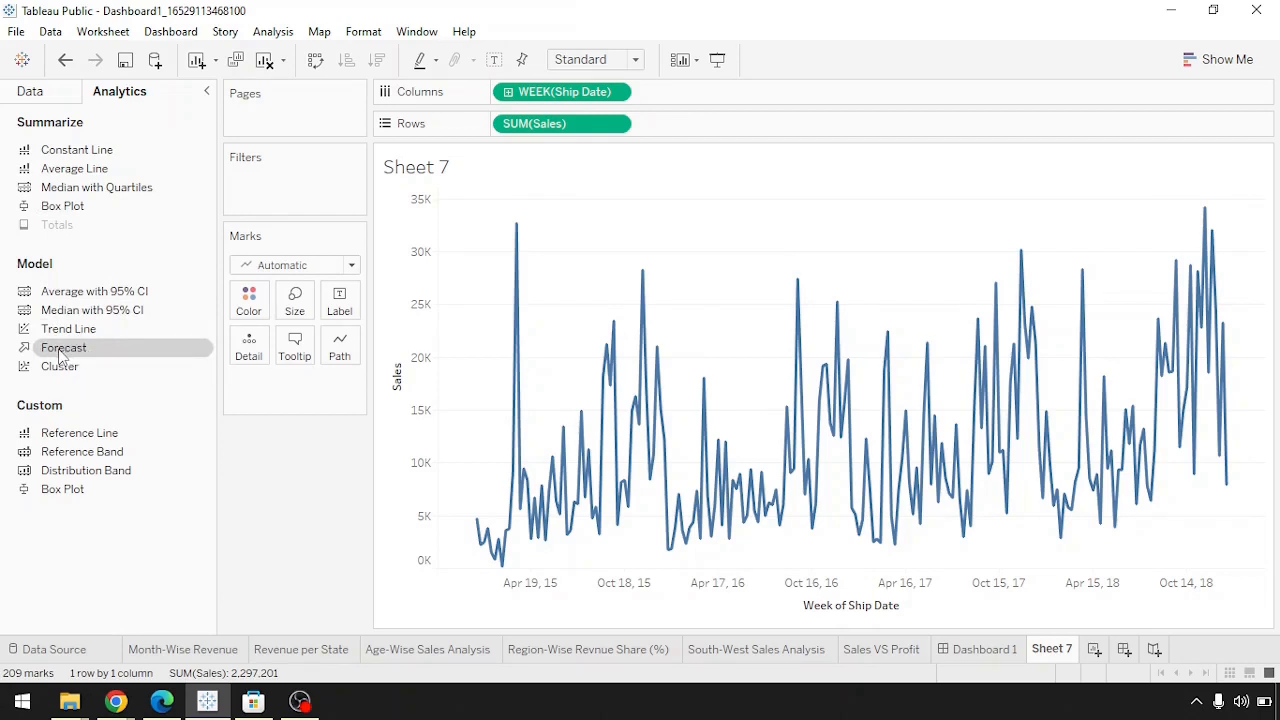
click(265, 61)
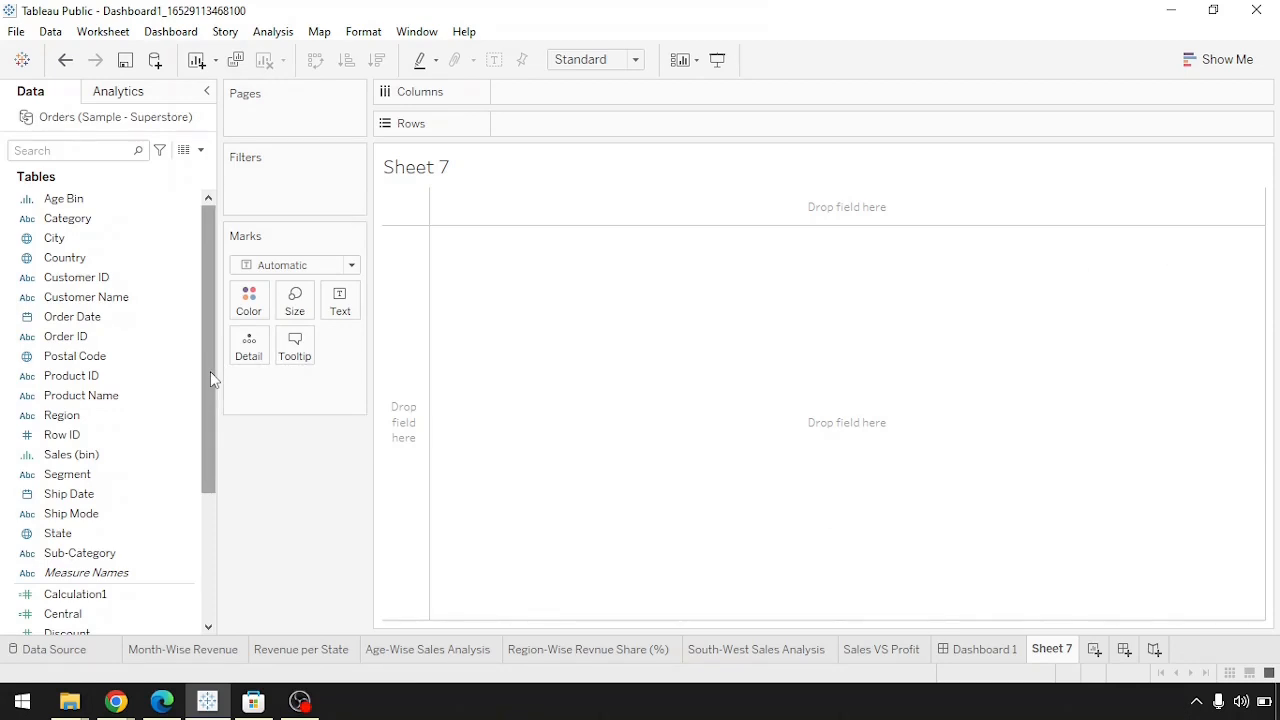
drag(210, 379, 557, 95)
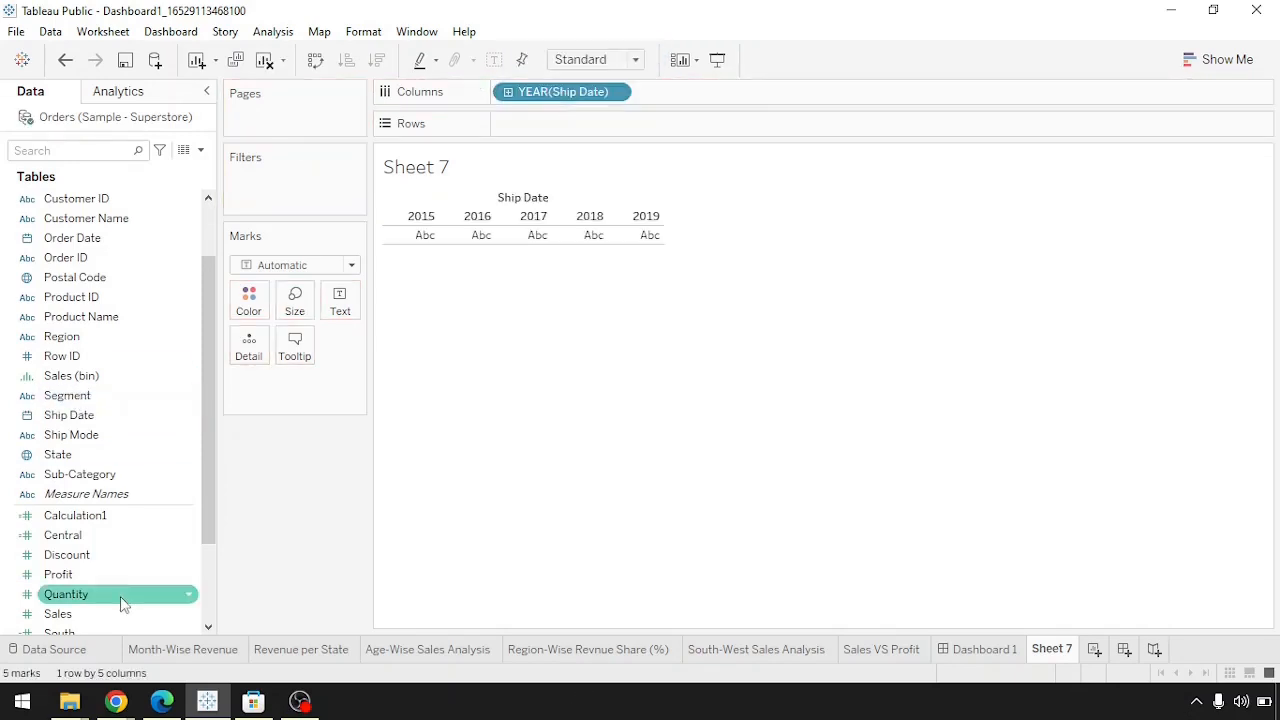
drag(190, 574, 518, 126)
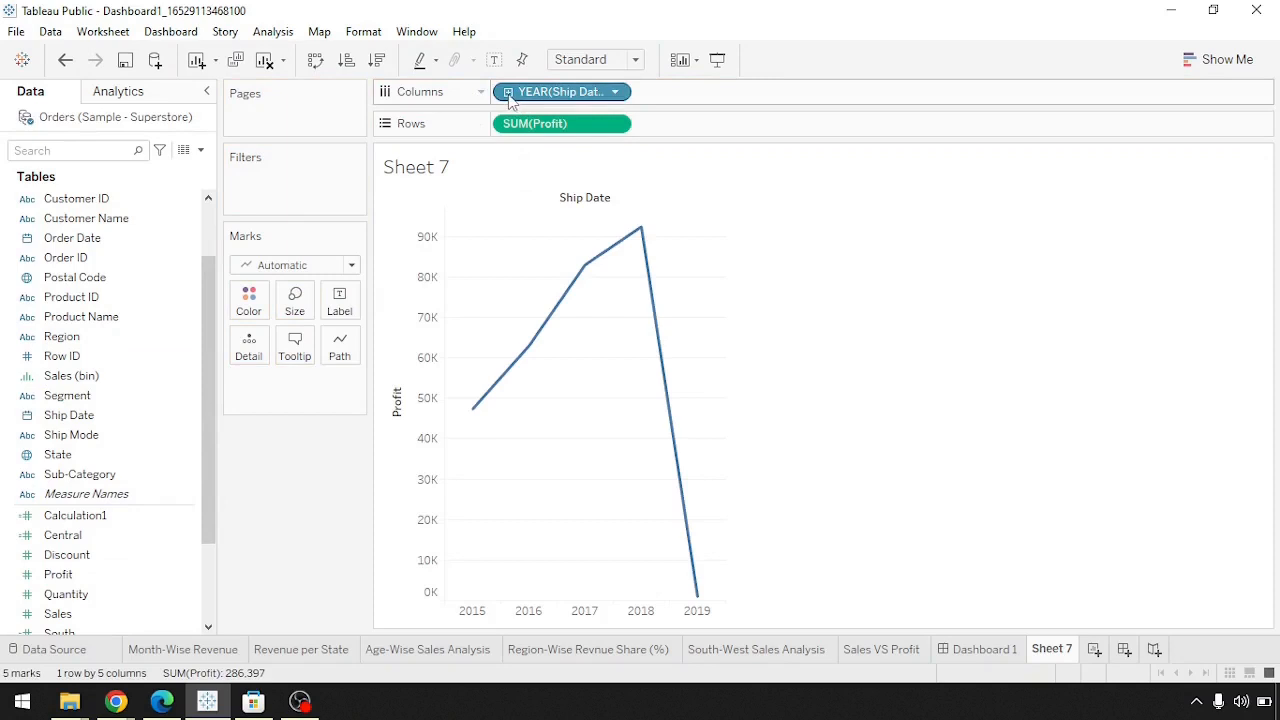
- Drill Ship Date down to quarters, collapse it back to years, and convert the year field to continuous
click(508, 92)
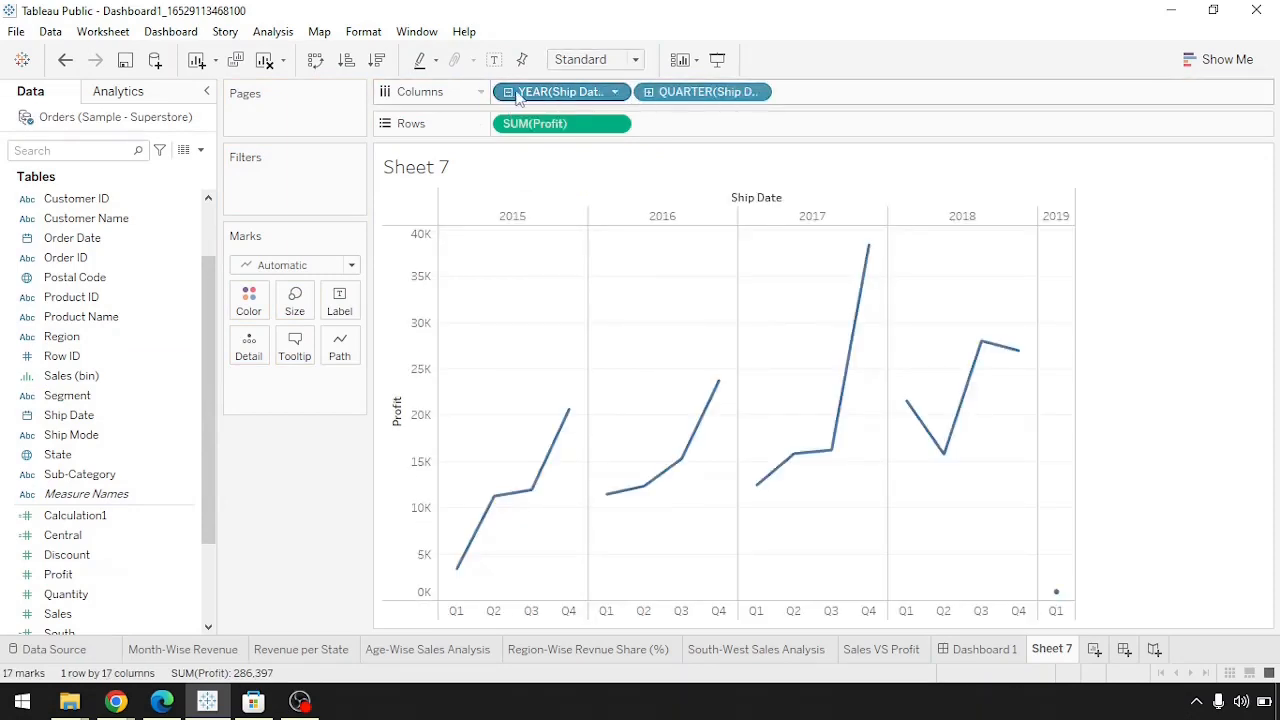
click(508, 92)
click(614, 92)
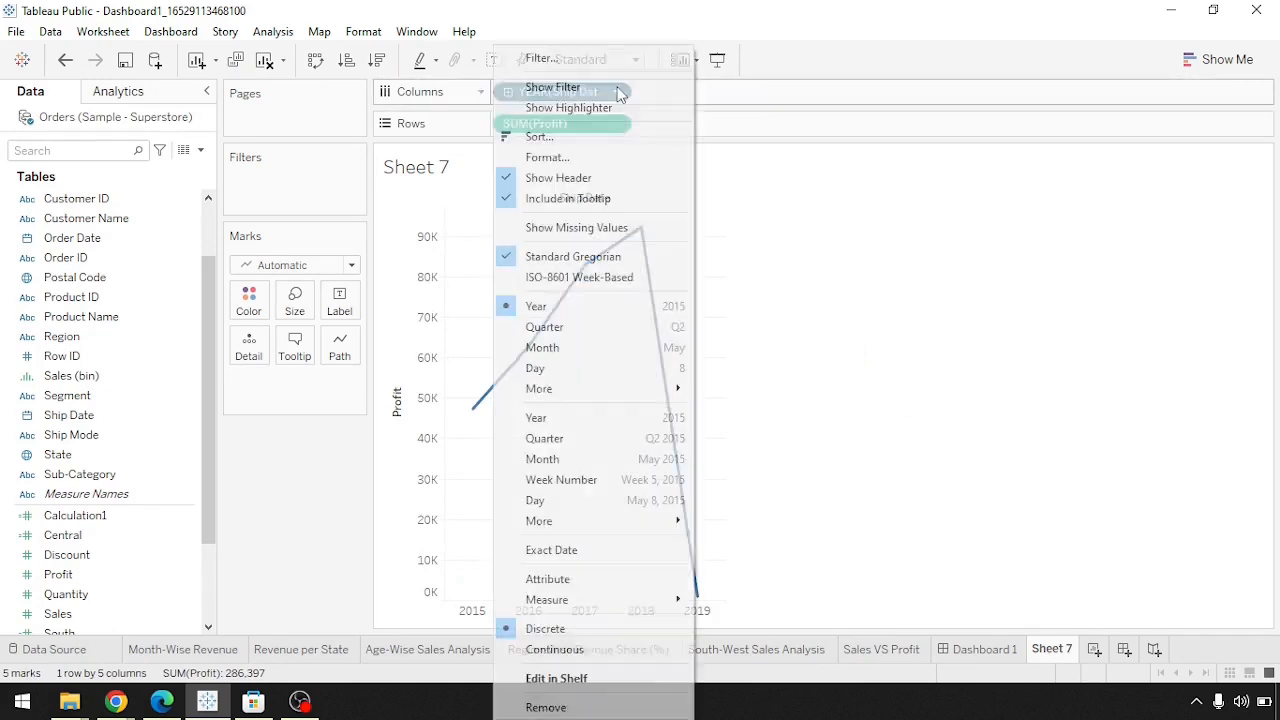
click(567, 649)
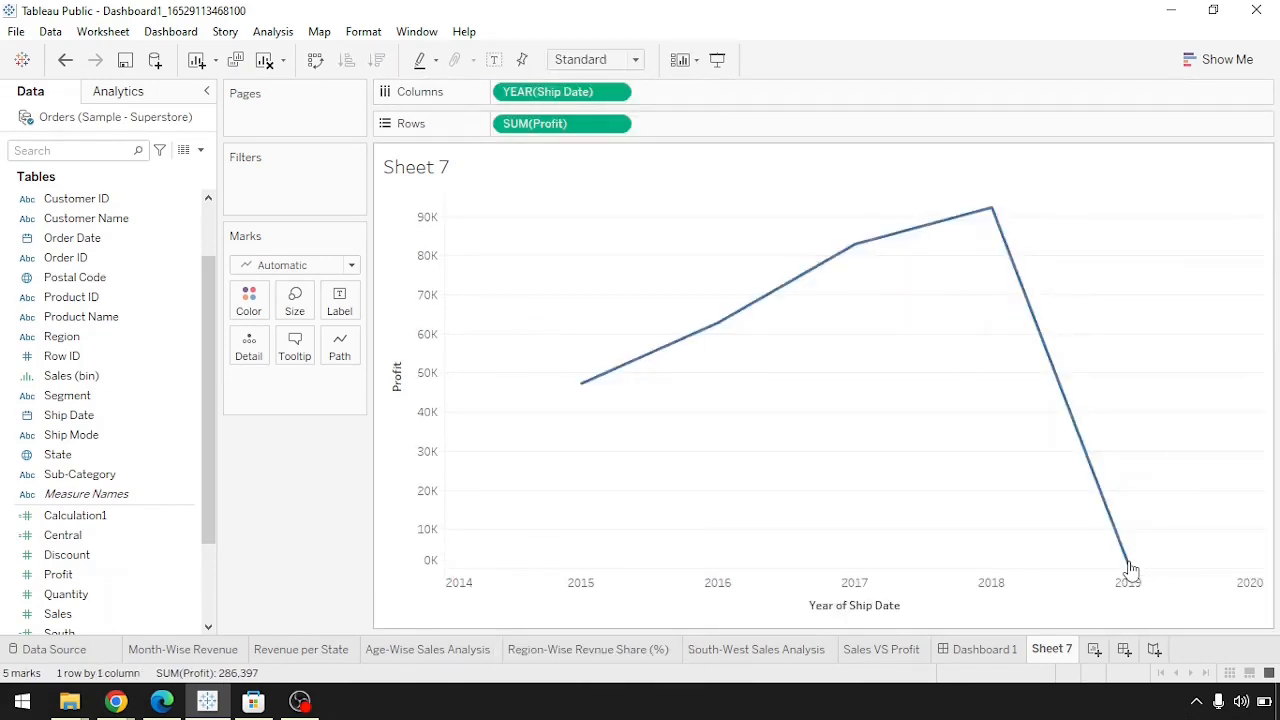
- Add a forecast to the yearly Profit line chart
mouse_move(1130, 570)
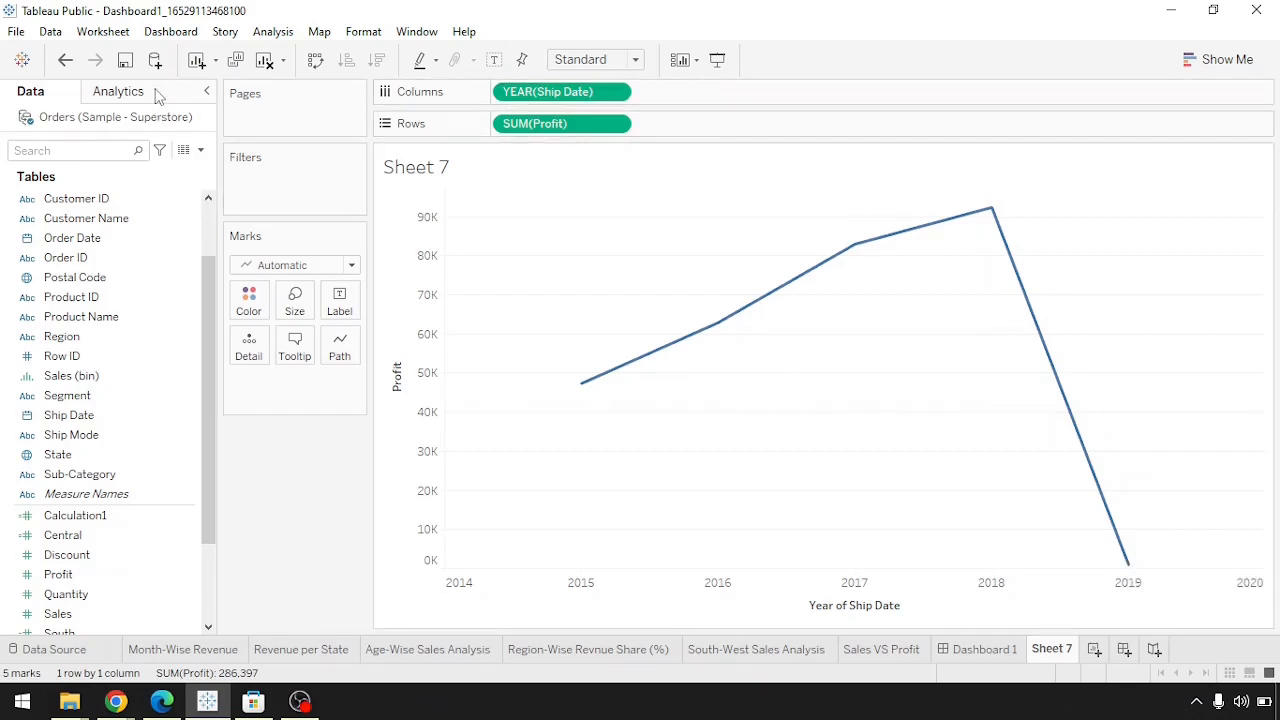
click(120, 91)
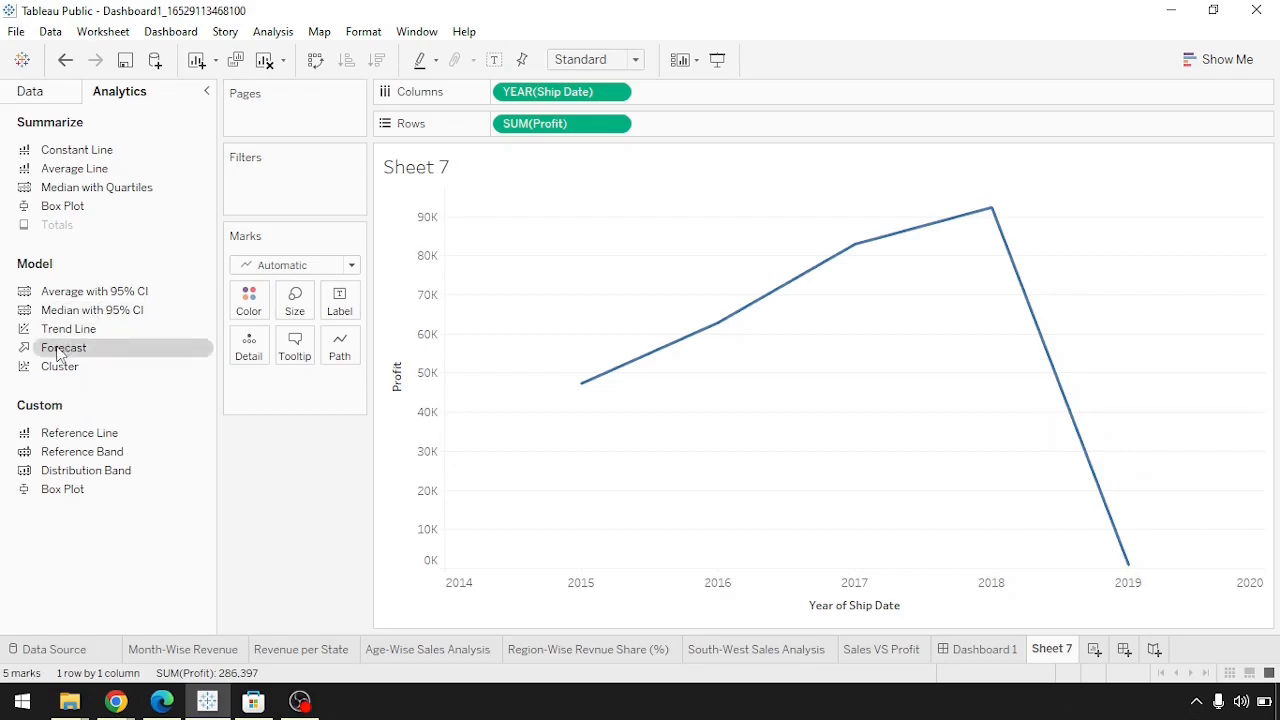
drag(60, 352, 1090, 450)
- Change the Forecast indicator on the marks to an attribute to connect the actual and estimated lines
mouse_move(935, 297)
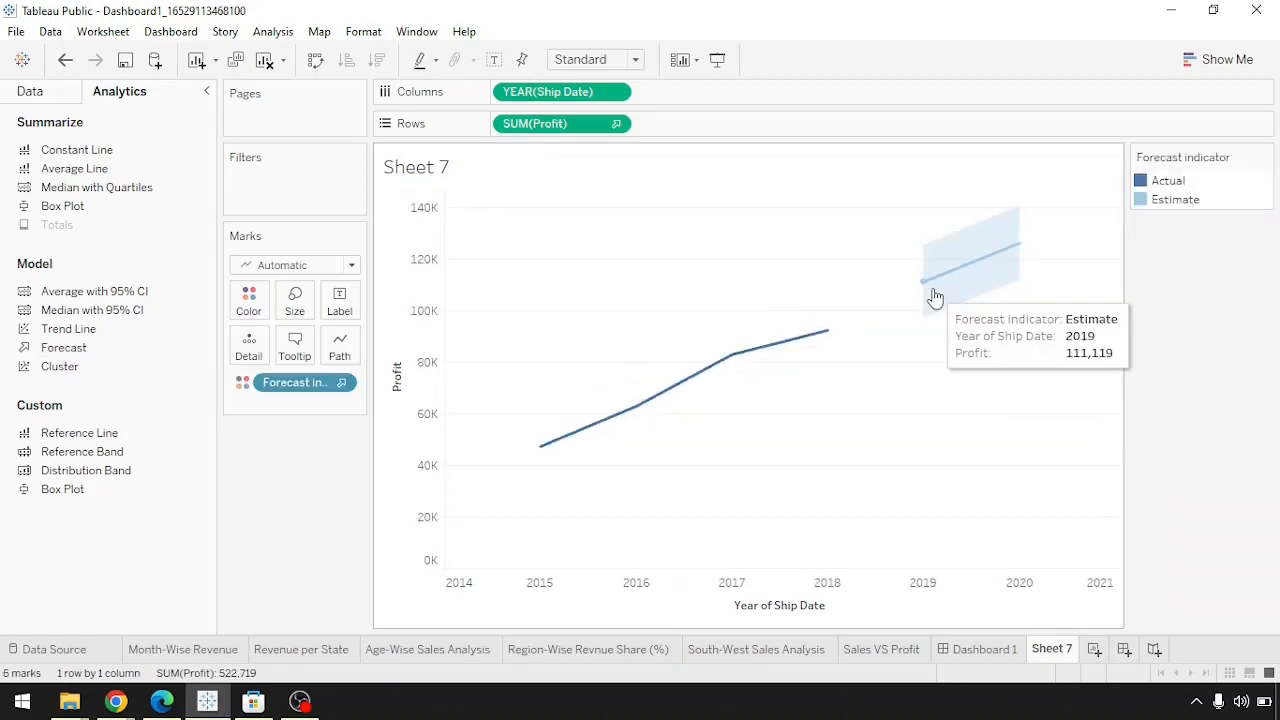
click(341, 384)
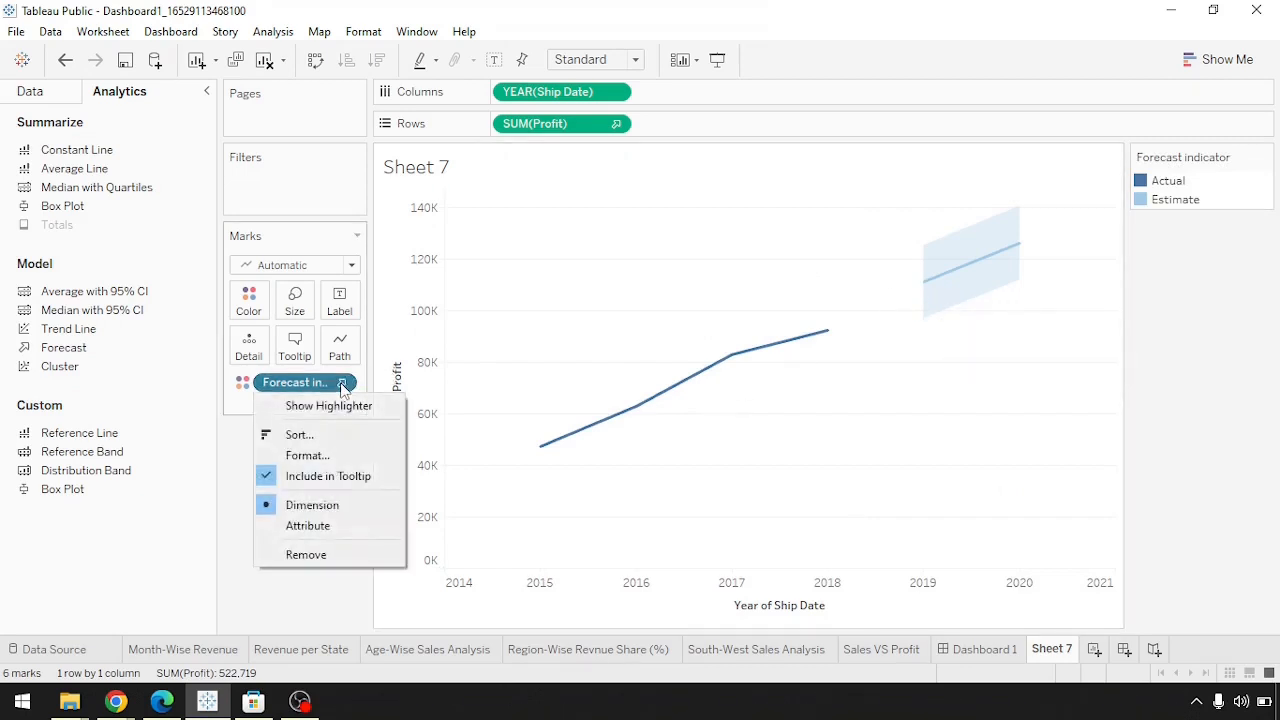
click(293, 526)
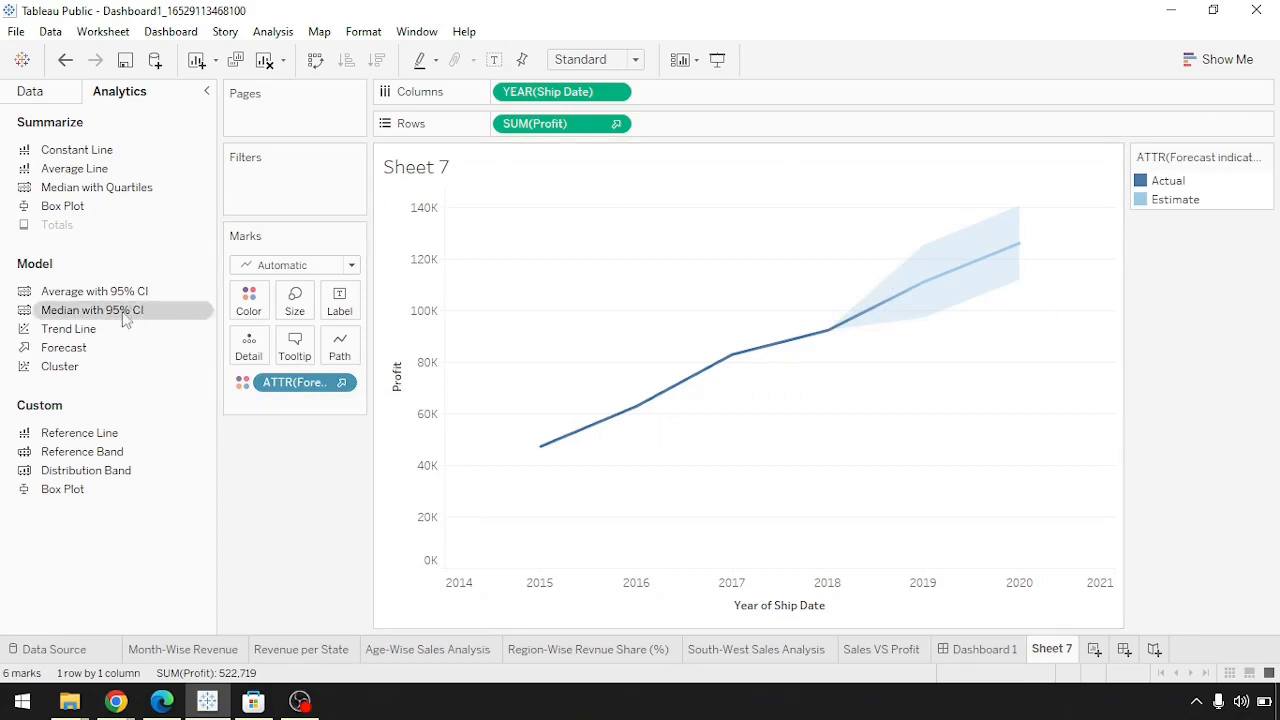
- Label the points on the forecast line with Profit and collapse the side pane
click(49, 95)
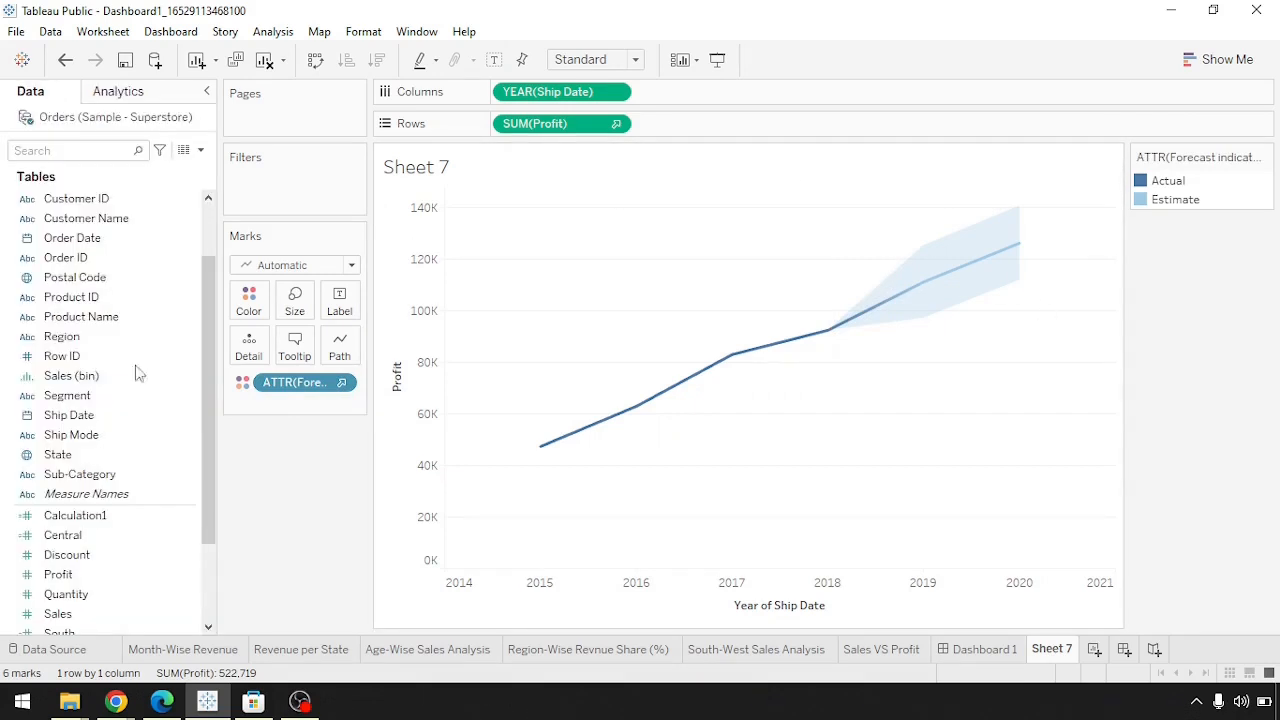
drag(86, 573, 351, 303)
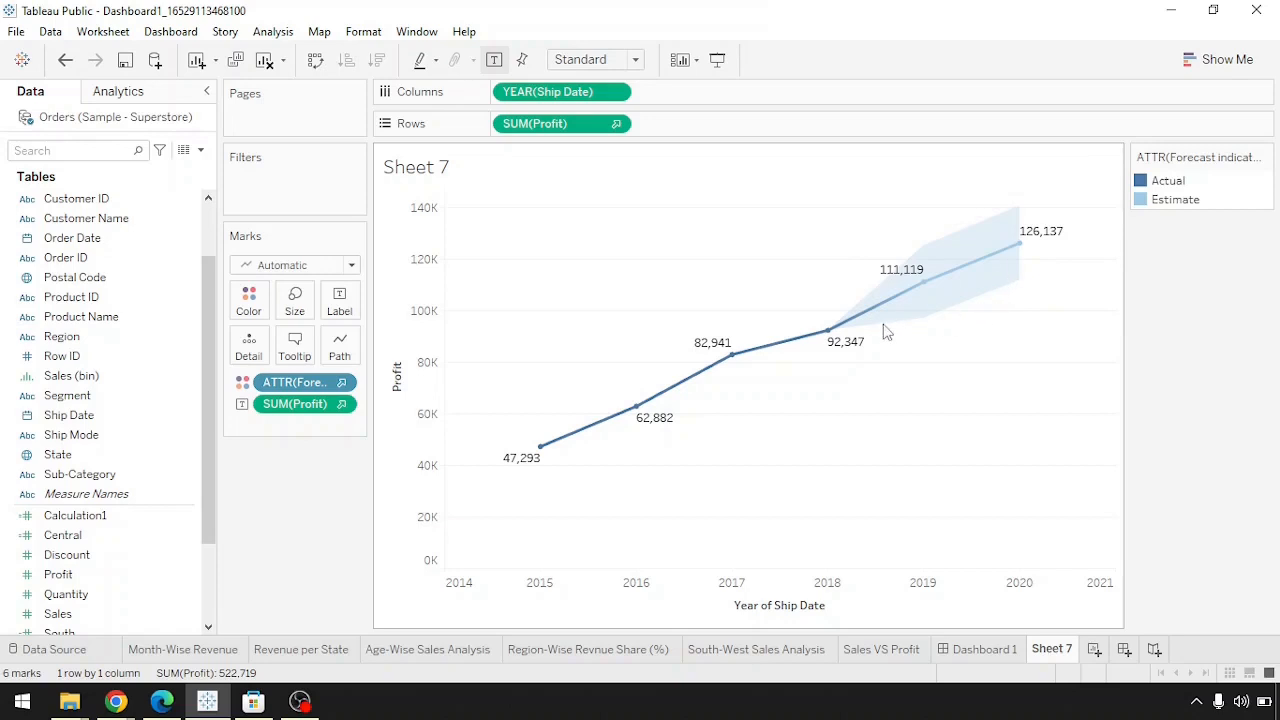
mouse_move(826, 345)
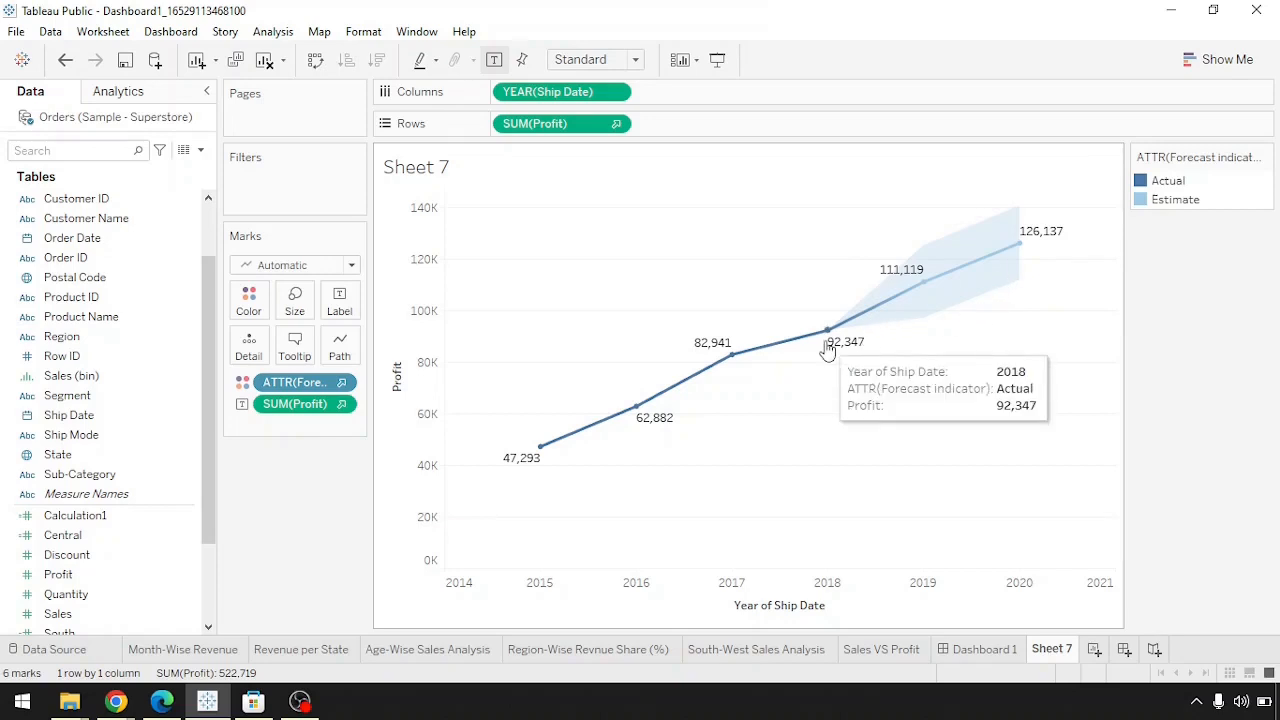
click(120, 91)
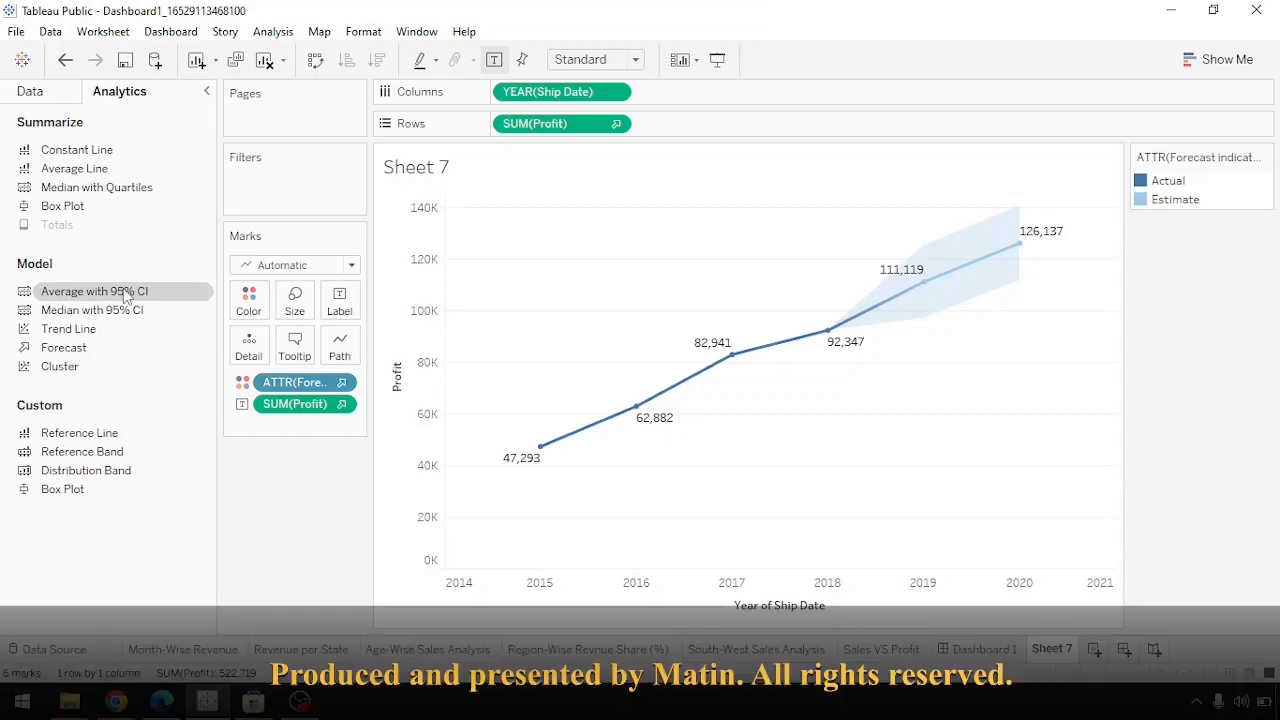
click(207, 91)
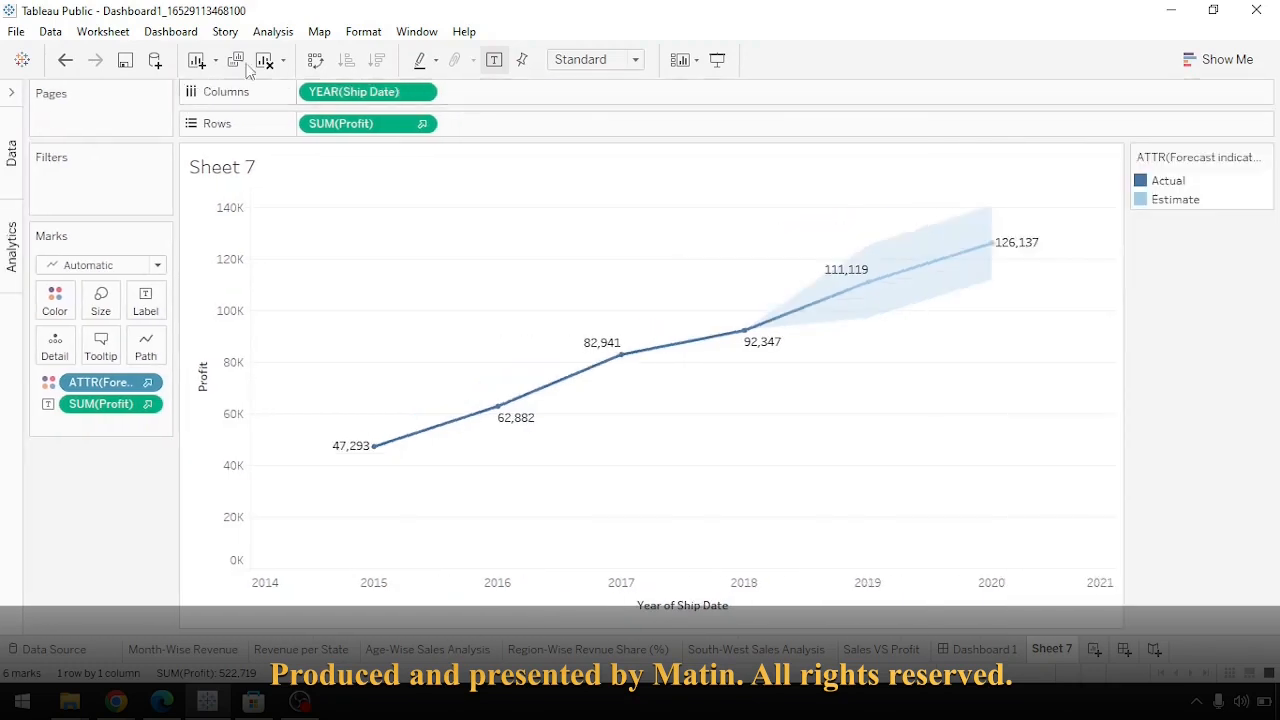